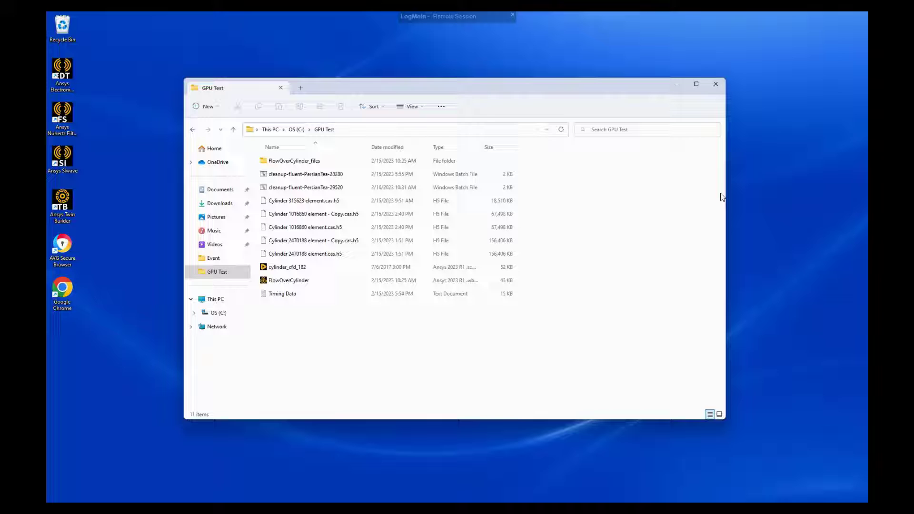
Launch Fluent 2023 R1 from Windows Start search by typing 'flue'
key("super")
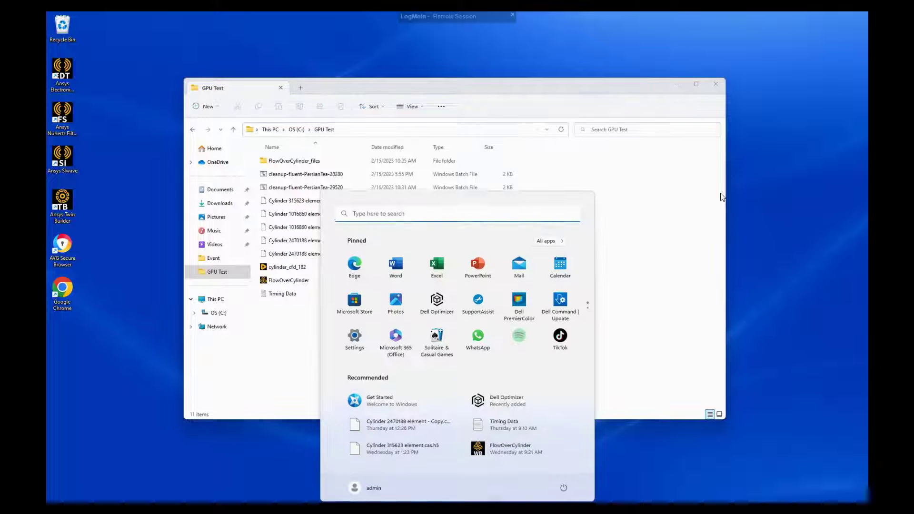
type("flue")
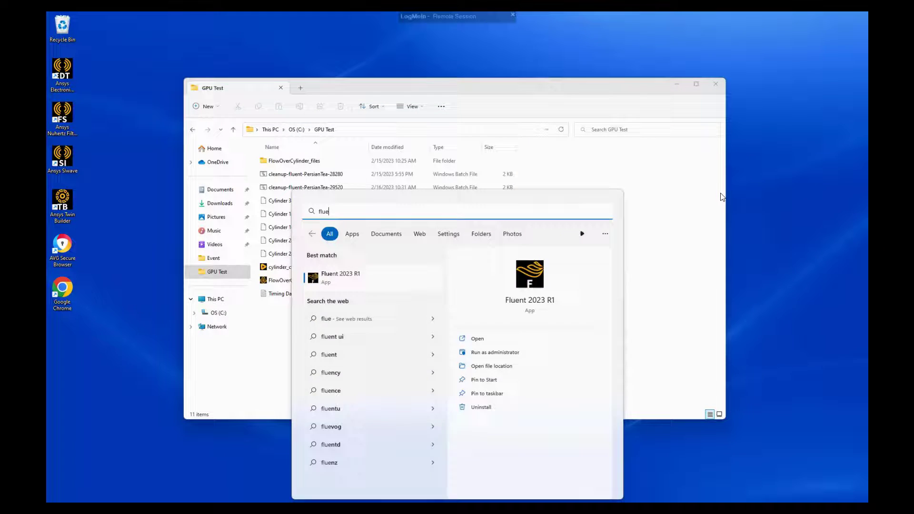
key("Return")
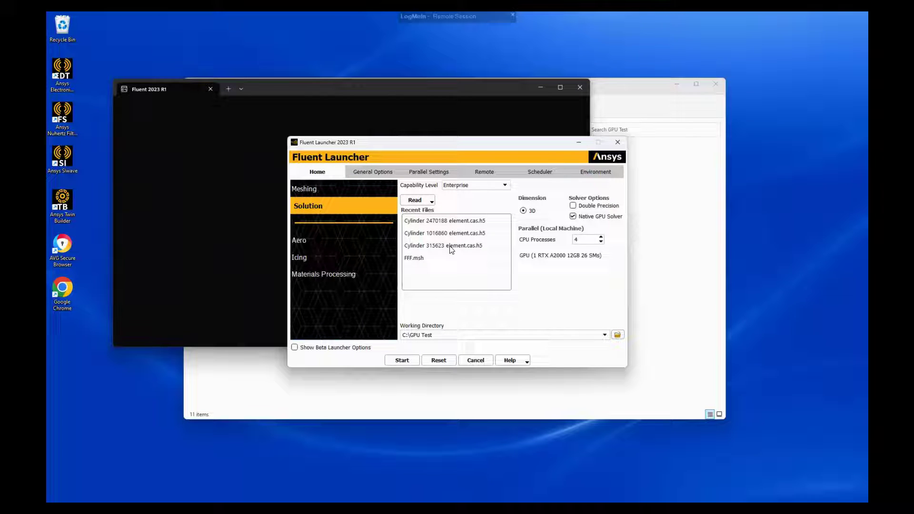
Disable Native GPU Solver, set 12 solver processes, and select Cylinder 2470188 element.cas.h5
left_click(480, 235)
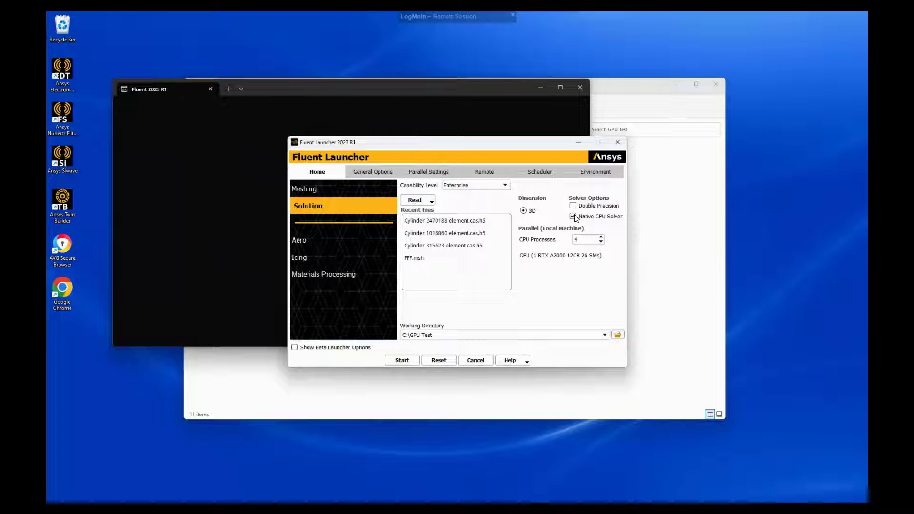
left_click(574, 217)
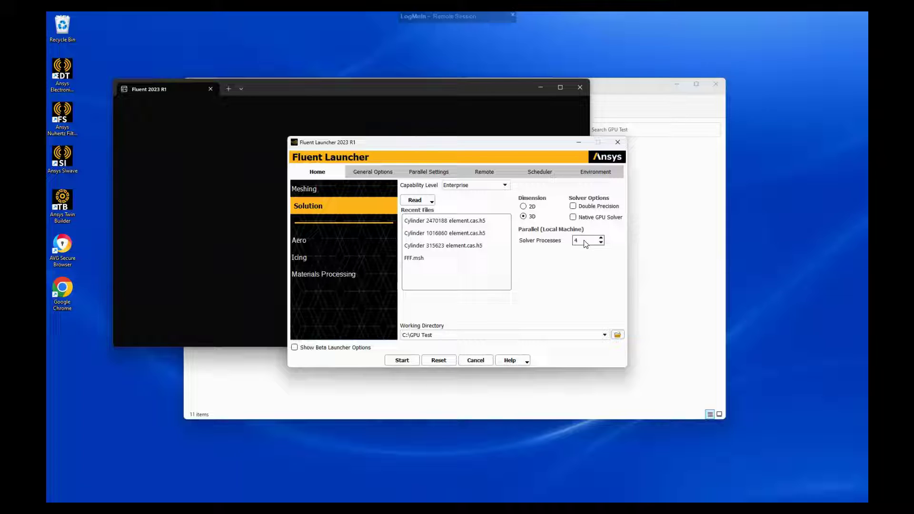
left_click_drag(585, 240, 568, 241)
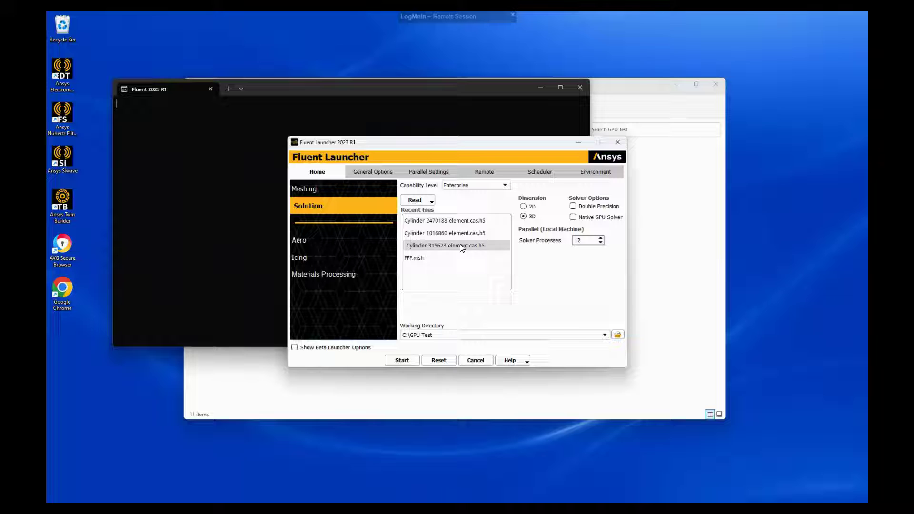
left_click(434, 222)
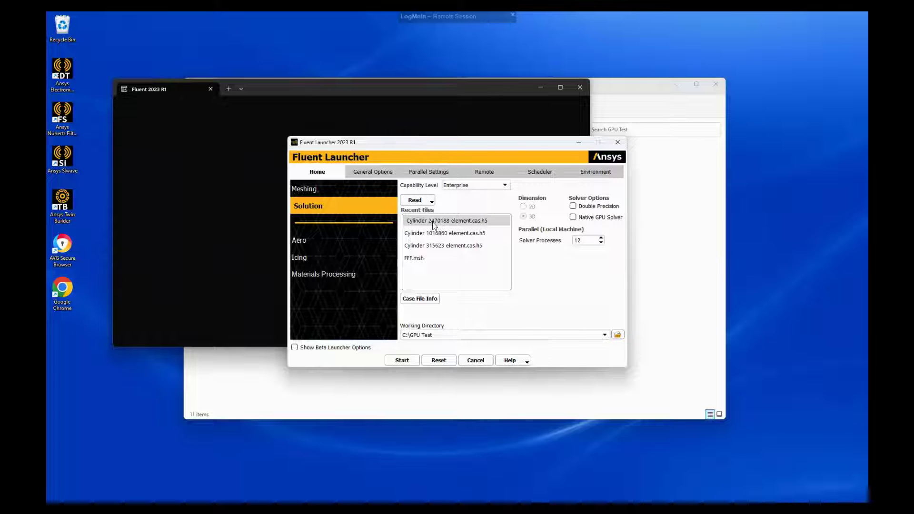
Start the CPU run, minimise its console, and dismiss the Key Behavioral Changes notice
left_click(402, 360)
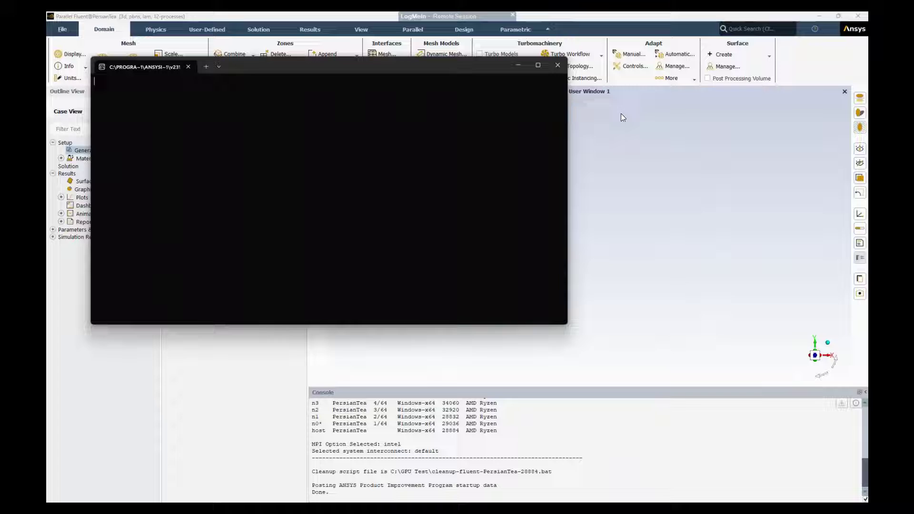
left_click(518, 67)
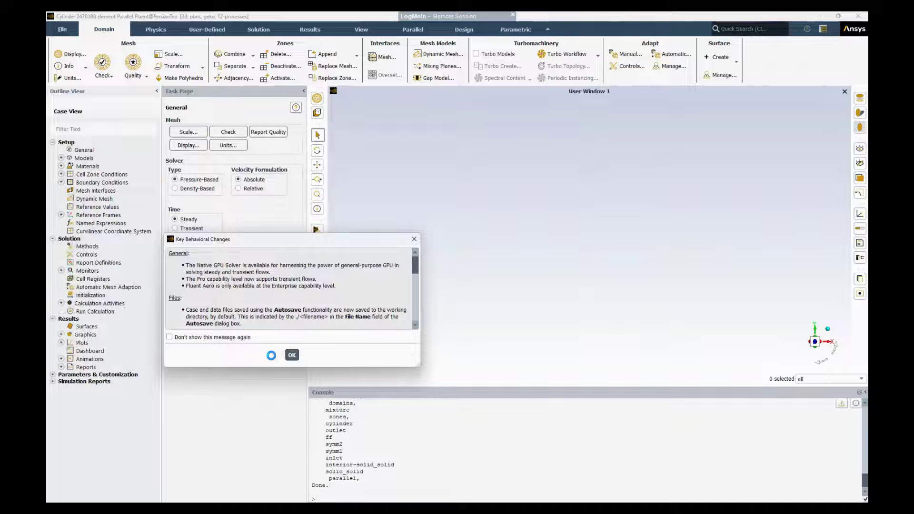
left_click(290, 356)
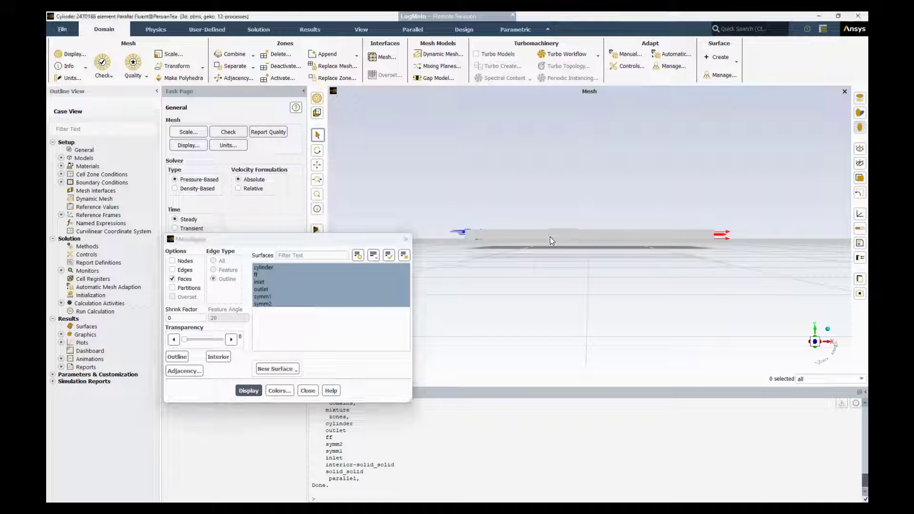
Tilt the view and redraw the mesh with all cell edges shown around the cylinder
left_click(307, 391)
left_click_drag(505, 266, 553, 203)
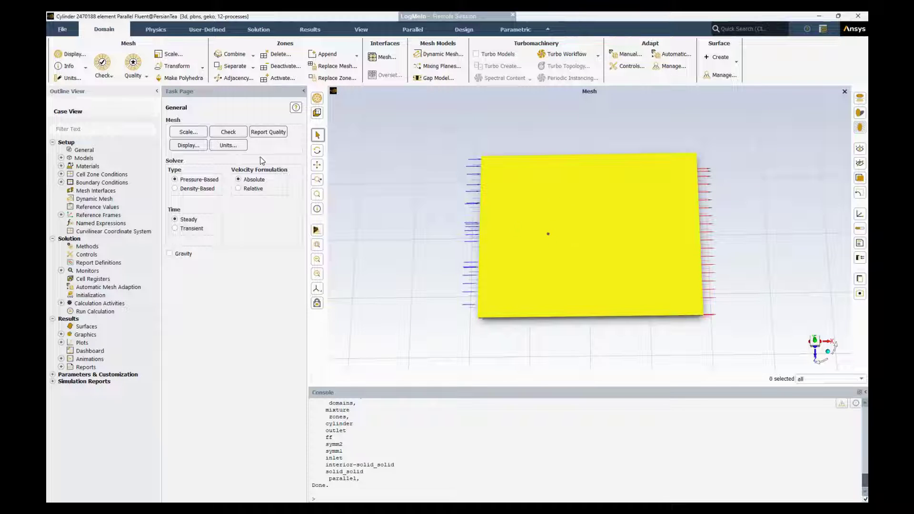
left_click(71, 54)
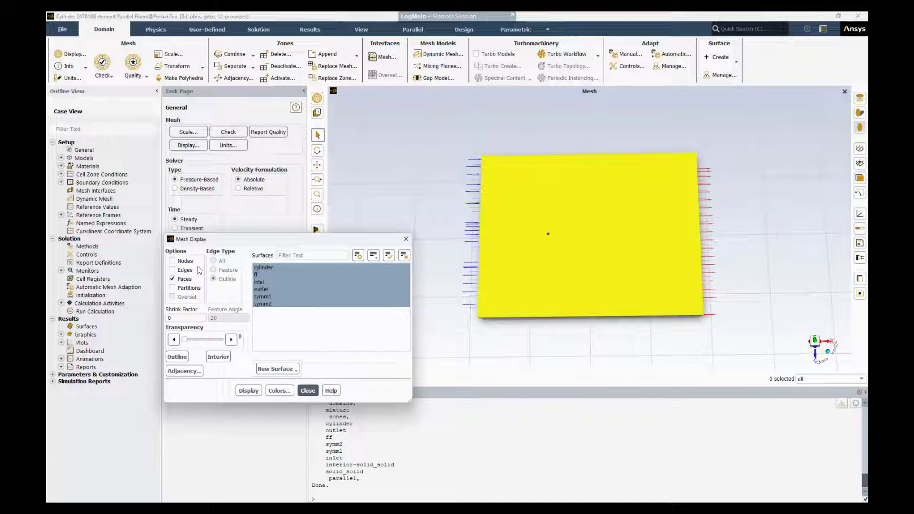
left_click(172, 270)
left_click(249, 390)
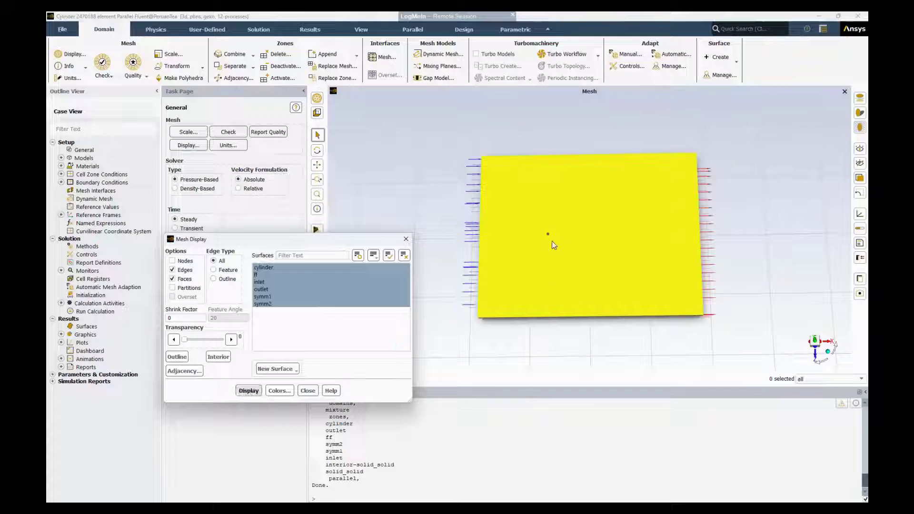
left_click(308, 391)
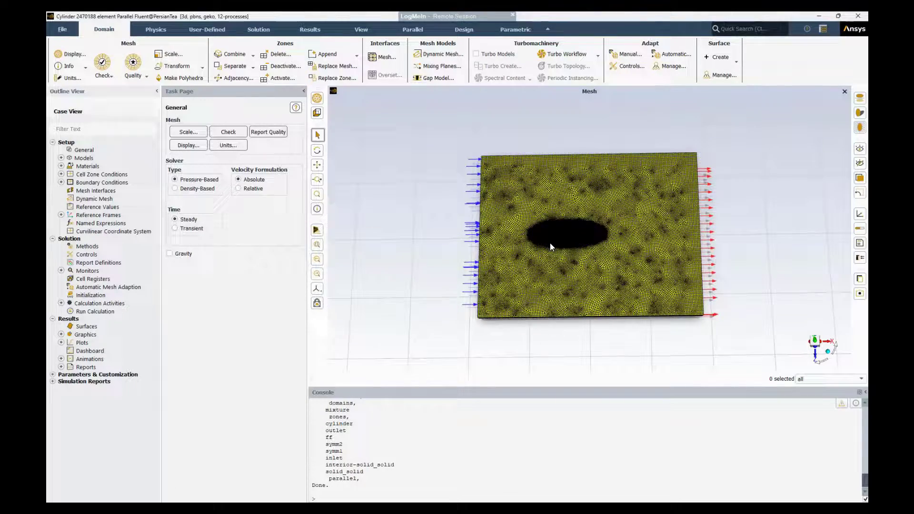
scroll(550, 242, "down", 3)
scroll(550, 243, "up", 6)
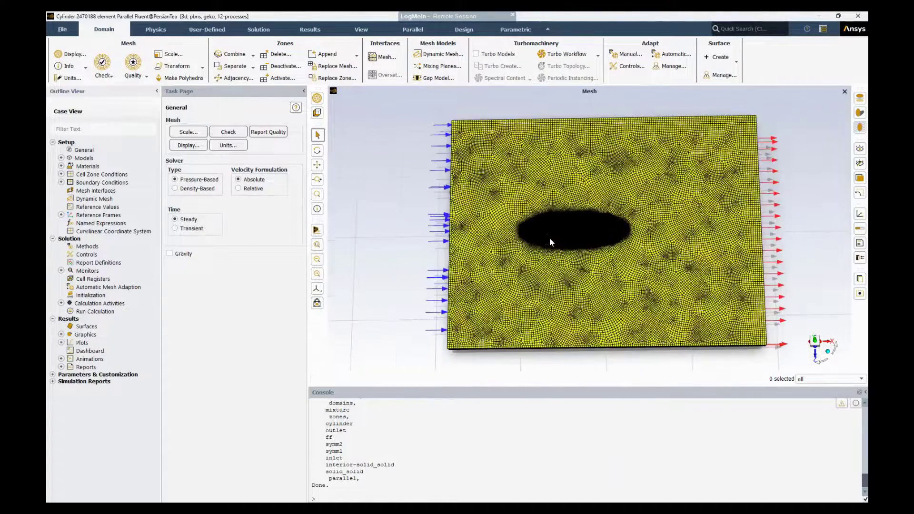
scroll(541, 227, "up", 8)
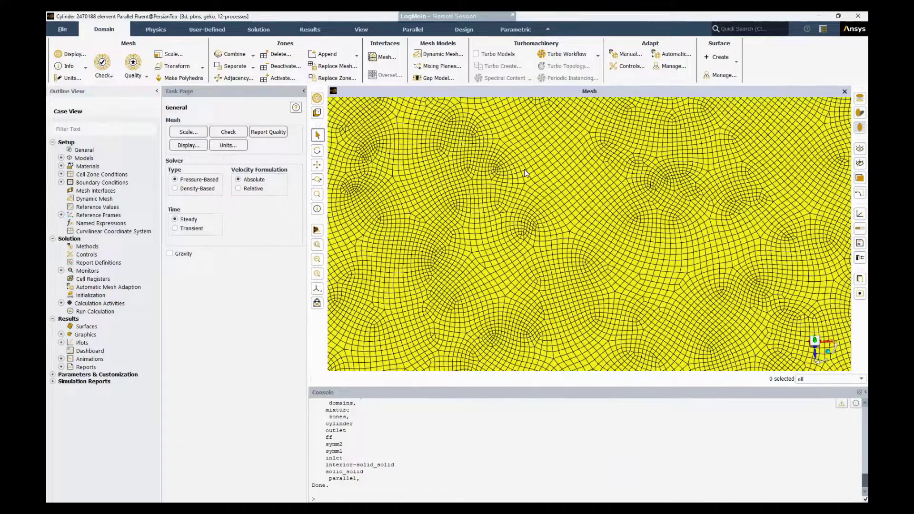
scroll(525, 173, "down", 5)
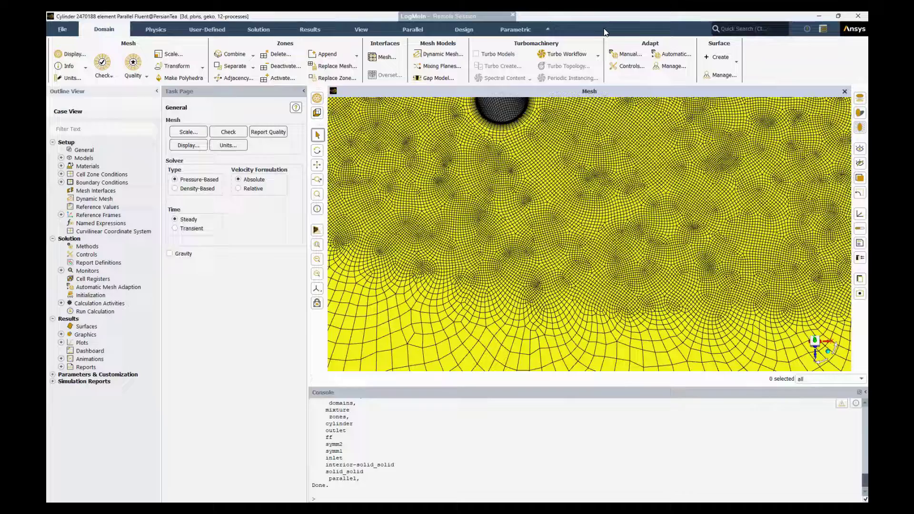
Snap Fluent to the left half beside the GPU Test folder and launch a second Fluent 2023 R1
left_click_drag(610, 18, 47, 122)
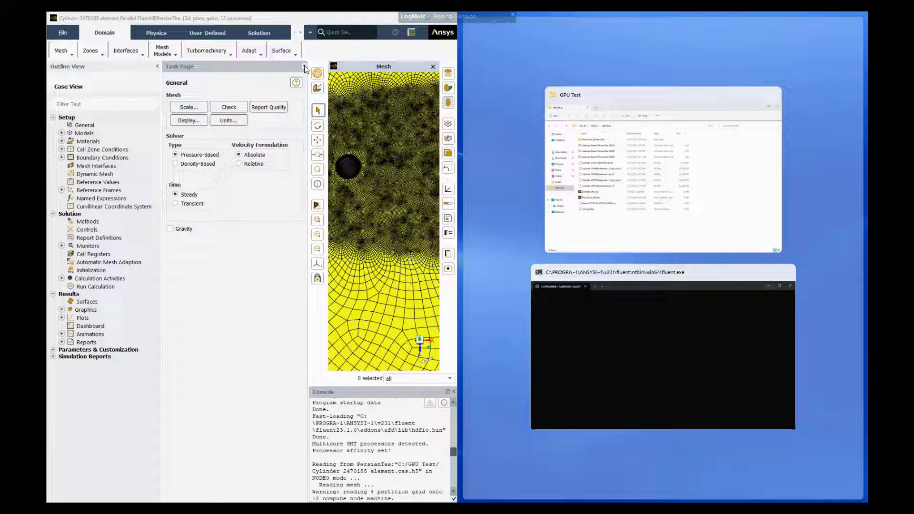
left_click(533, 284)
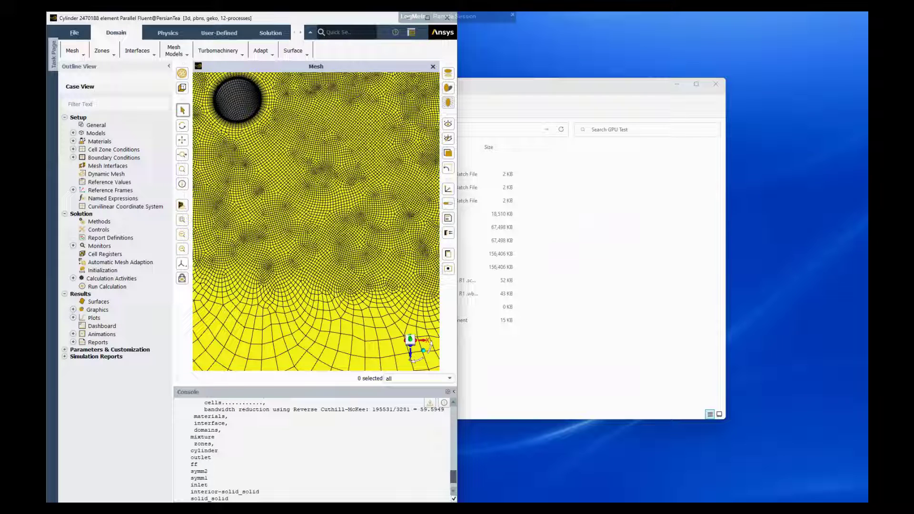
left_click(338, 500)
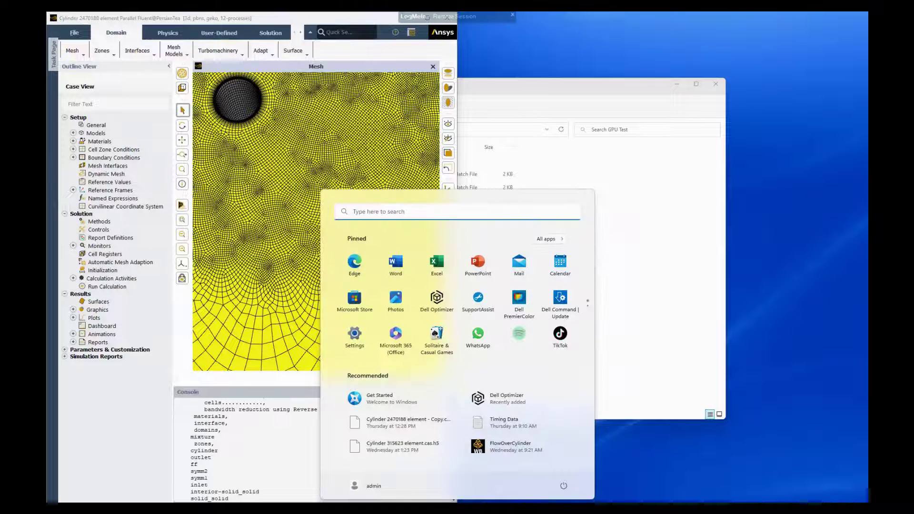
type("fluen")
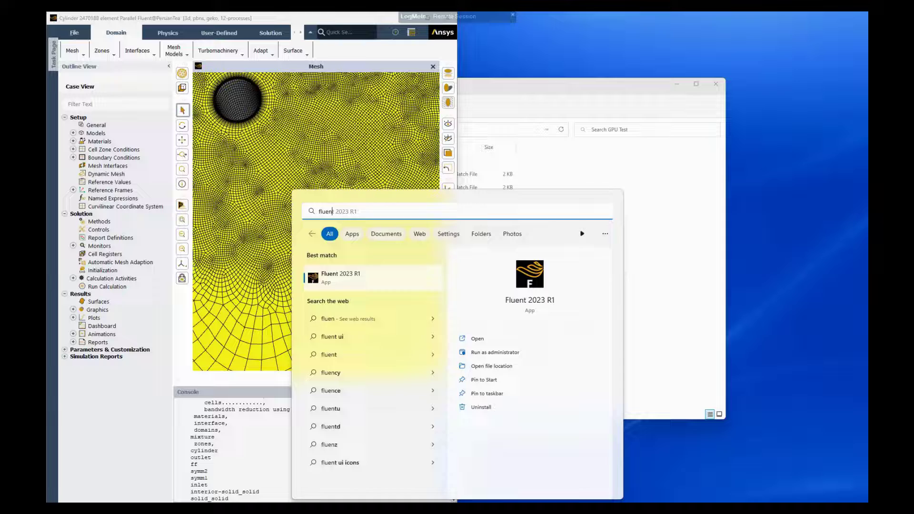
key("Return")
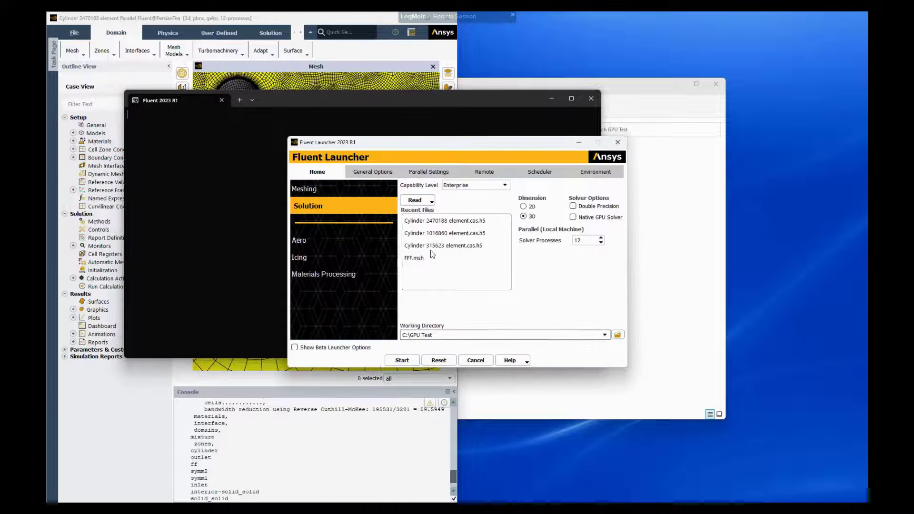
Enable Native GPU Solver with 4 CPU processes and load Cylinder 2470188 element - Copy.cas.h5
left_click(578, 218)
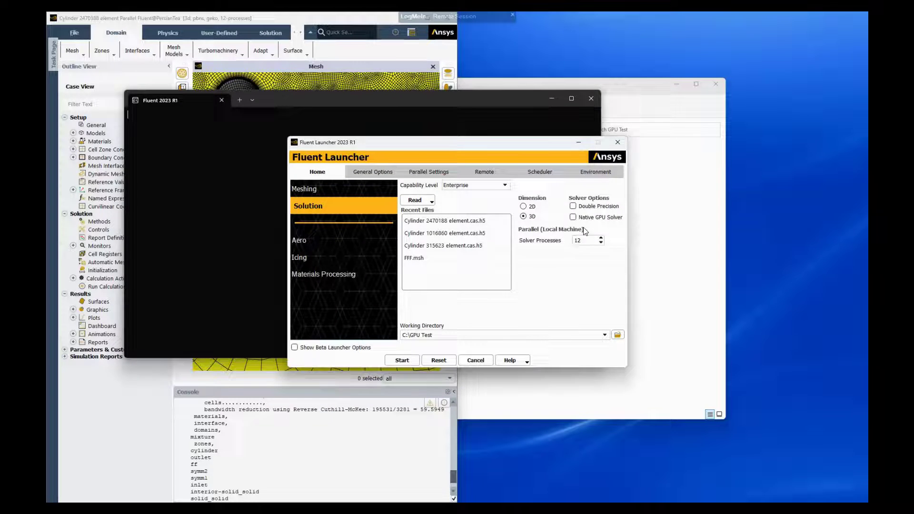
left_click(469, 269)
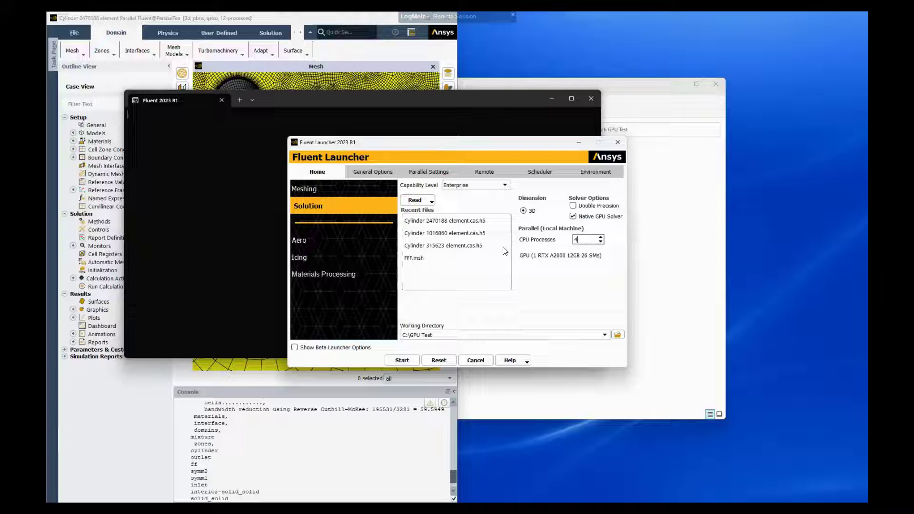
left_click(461, 223)
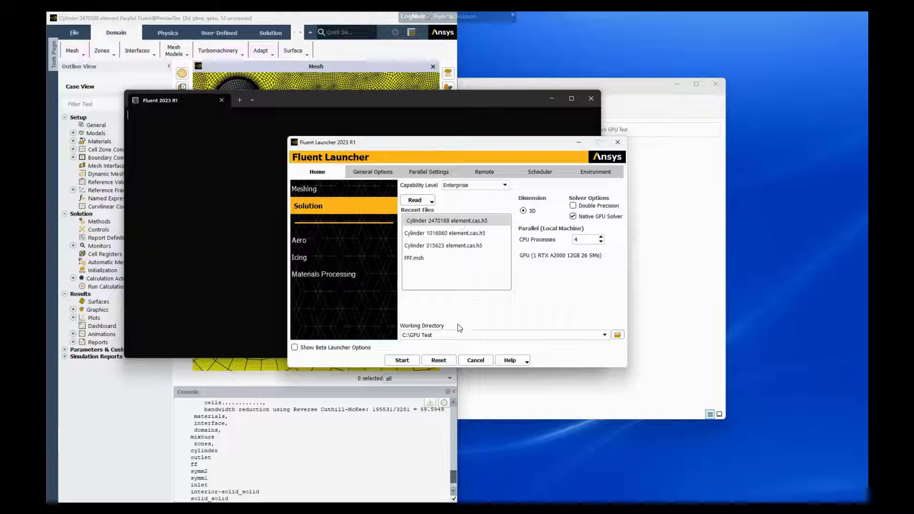
left_click(420, 201)
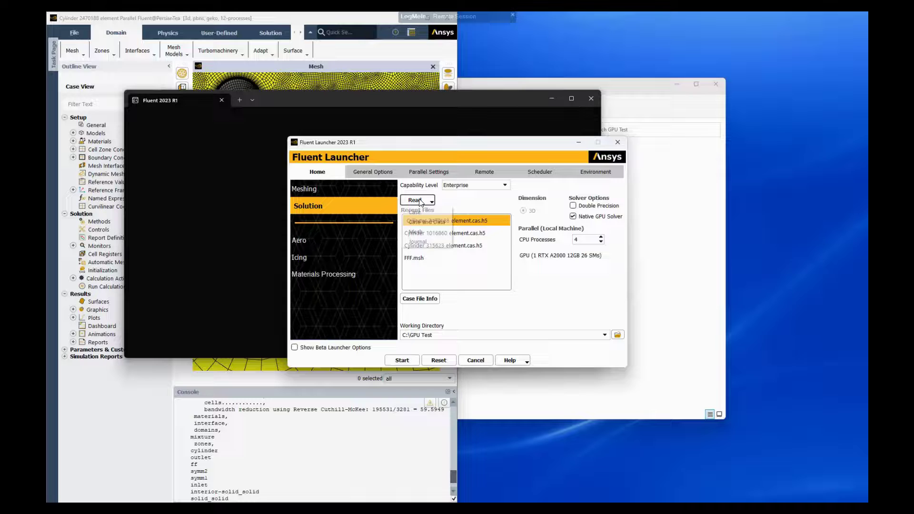
left_click(421, 216)
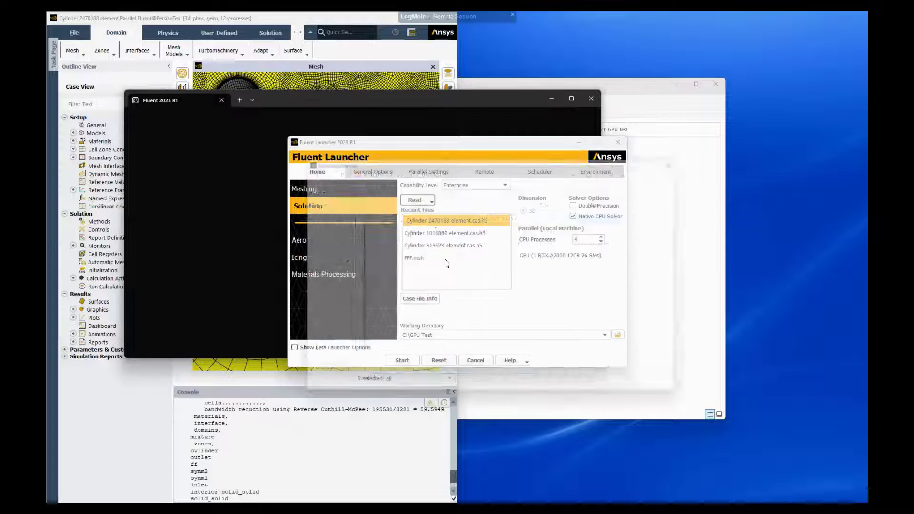
left_click(413, 271)
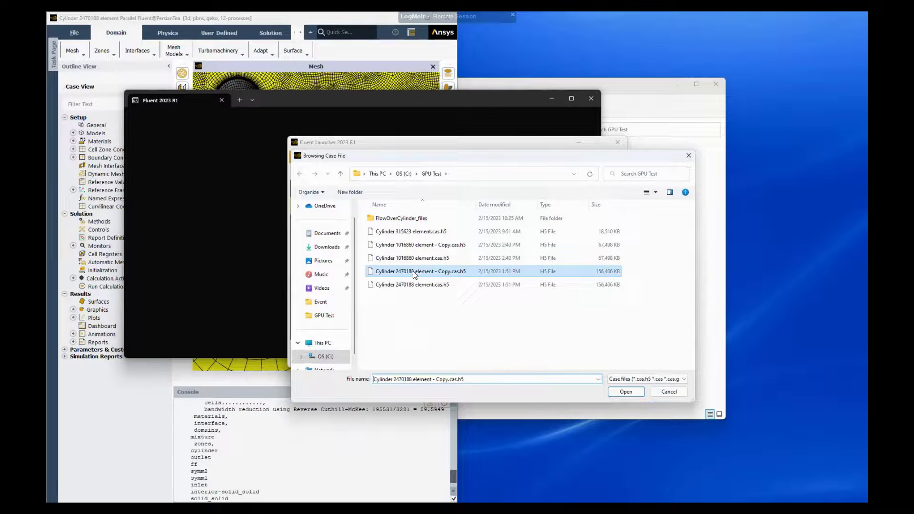
left_click(633, 397)
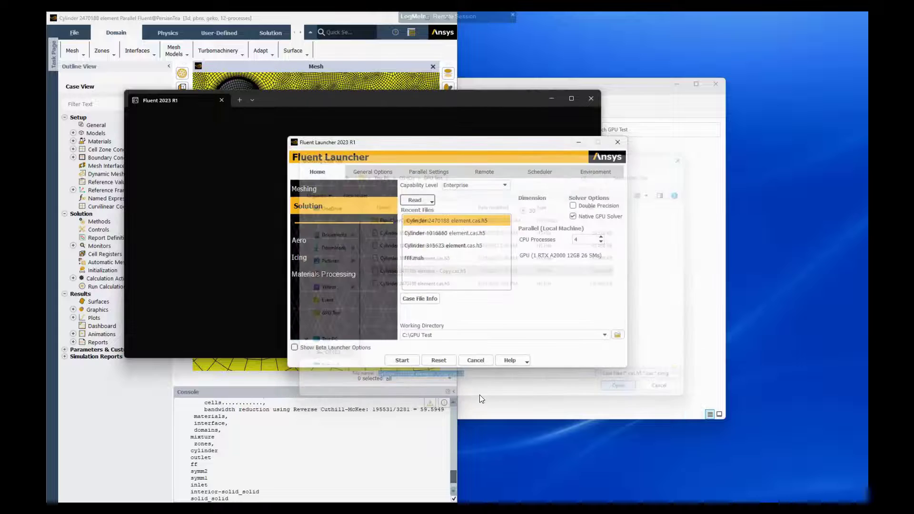
Start the GPU session on the copied case and minimise its console window
left_click(402, 361)
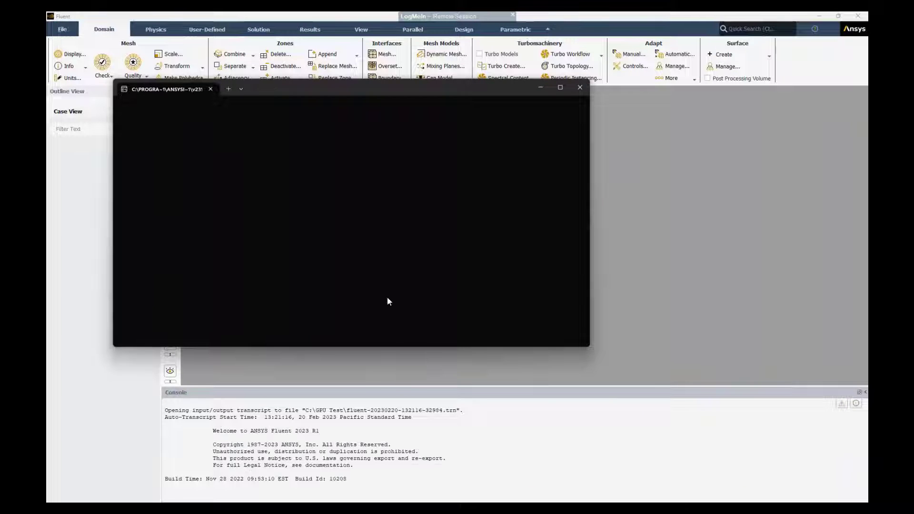
left_click(541, 88)
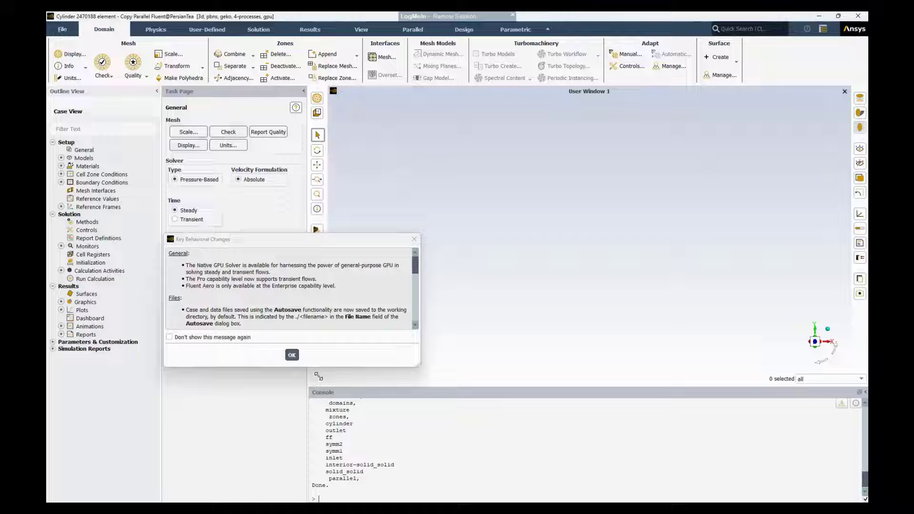
Display the copied mesh with faces and all edges, tilt it, and un-maximise the window
left_click(292, 355)
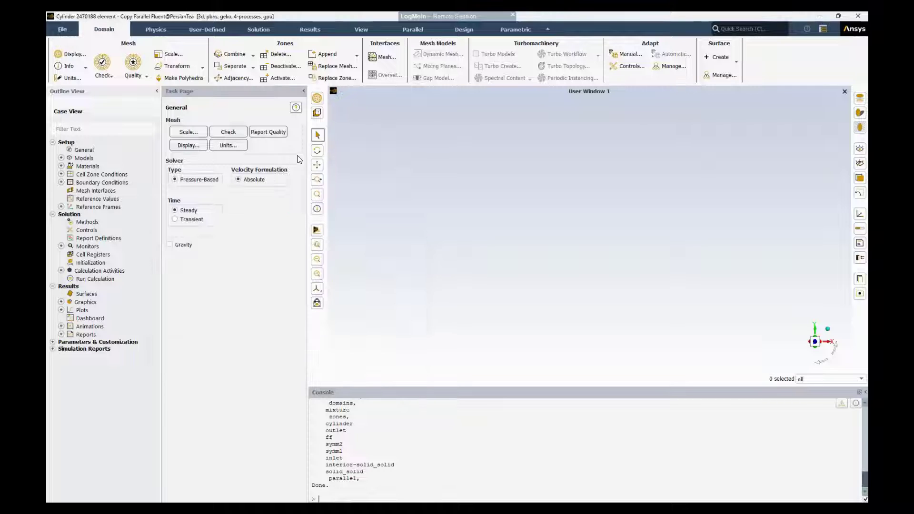
left_click(315, 99)
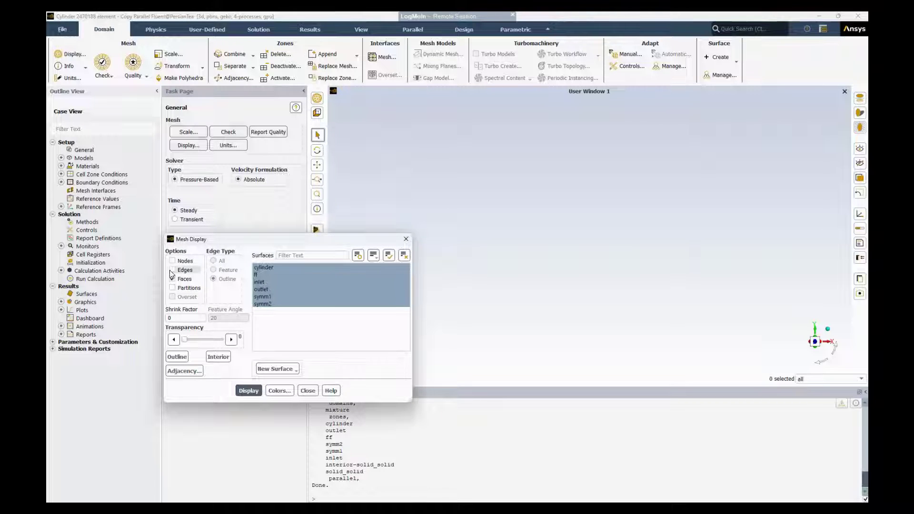
left_click(172, 279)
left_click(172, 270)
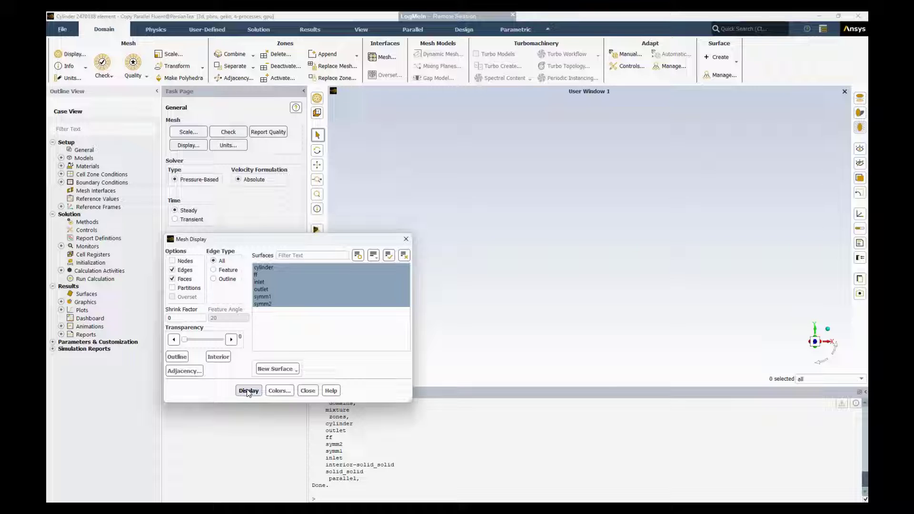
left_click(248, 391)
left_click(308, 391)
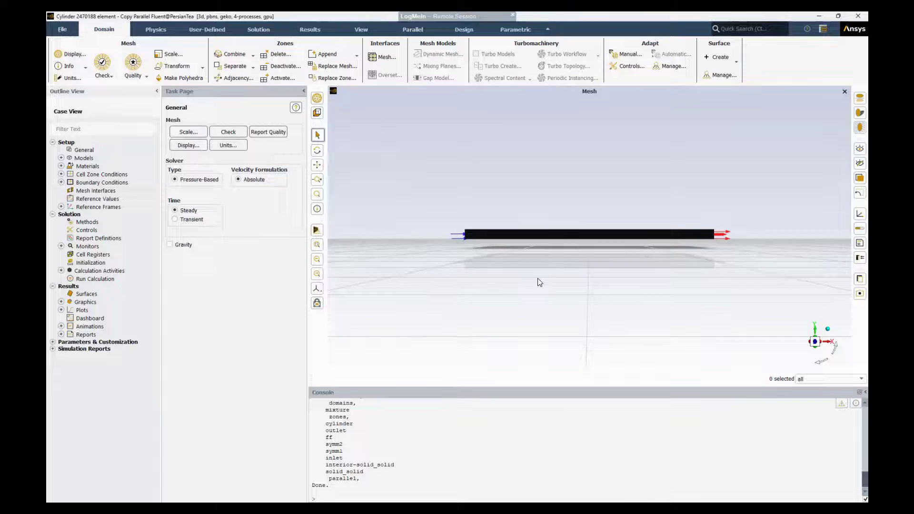
left_click_drag(541, 282, 536, 407)
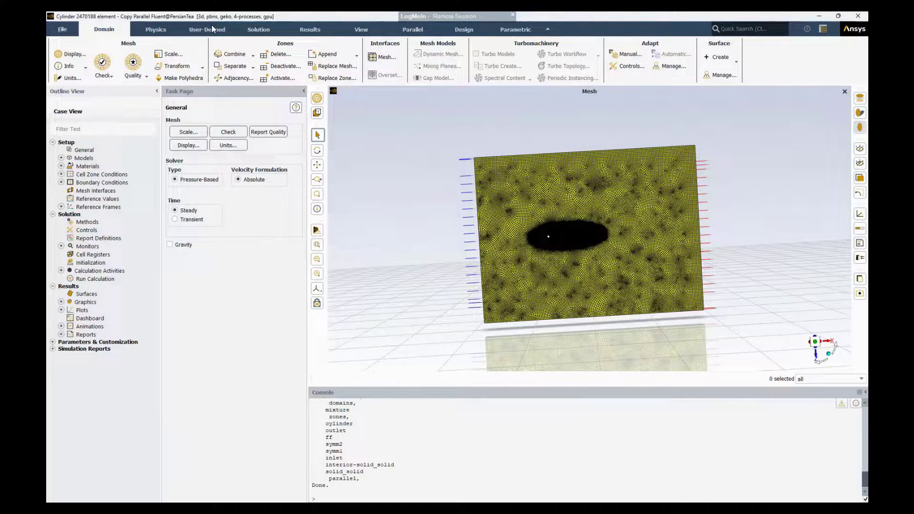
left_click_drag(211, 24, 867, 159)
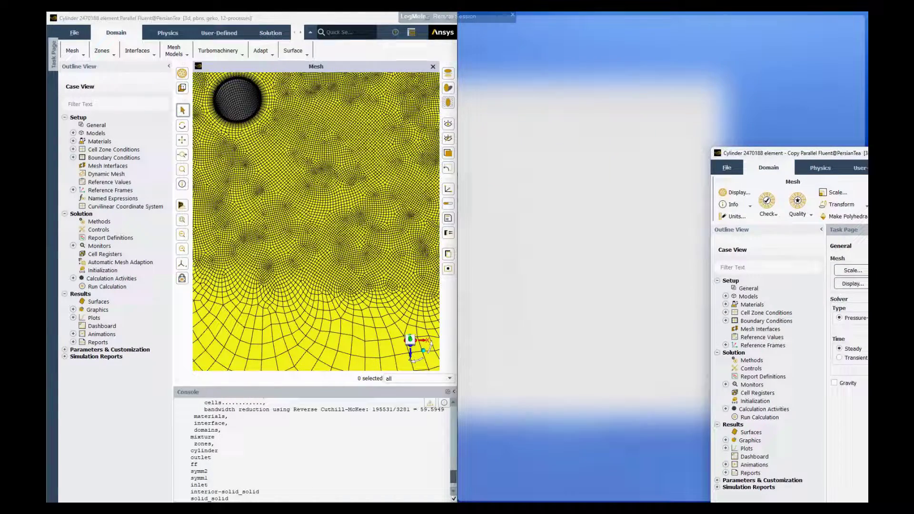
Snap the GPU Fluent window to the right half beside the CPU session
left_click_drag(704, 141, 793, 66)
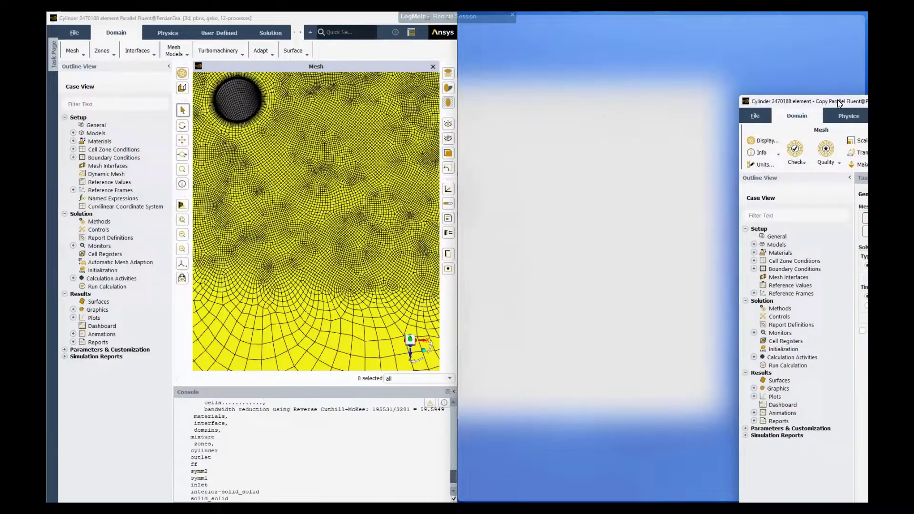
left_click_drag(838, 101, 837, 101)
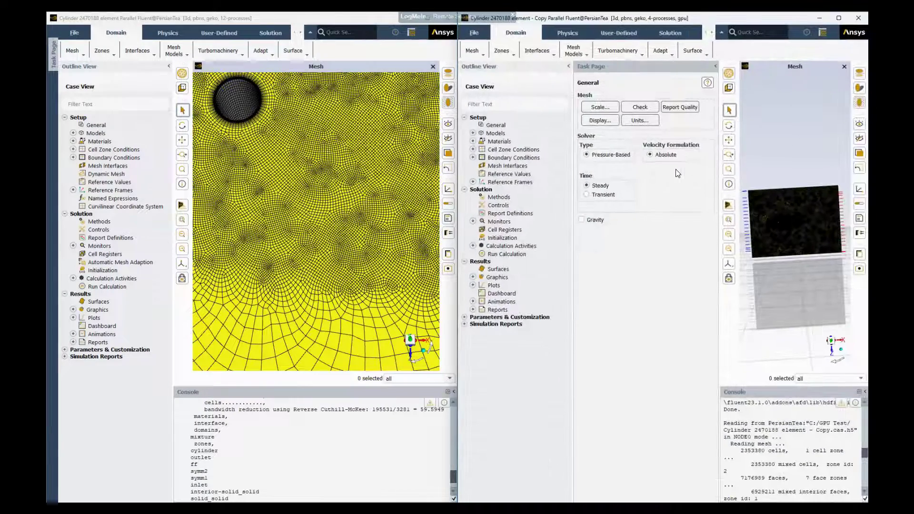
Collapse the GPU Task Page, then review the CPU session's 200 iterations and Solution Methods
left_click(715, 67)
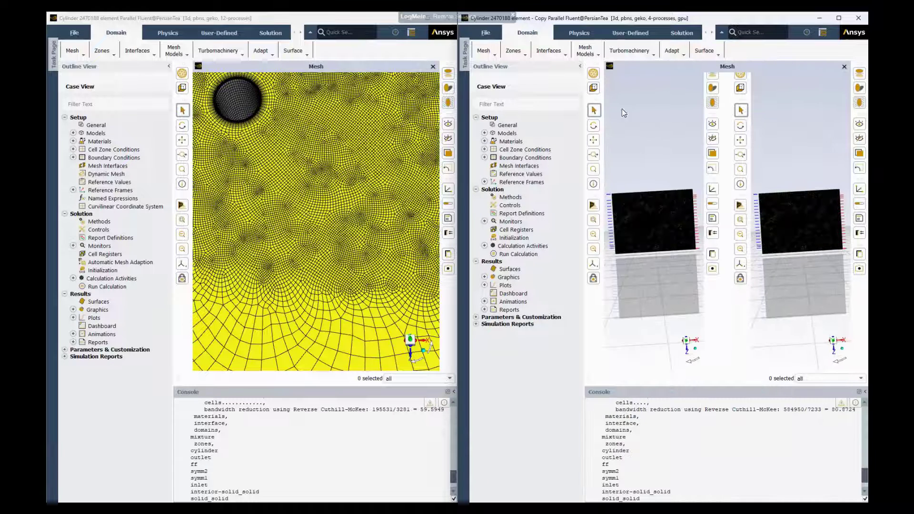
left_click(269, 32)
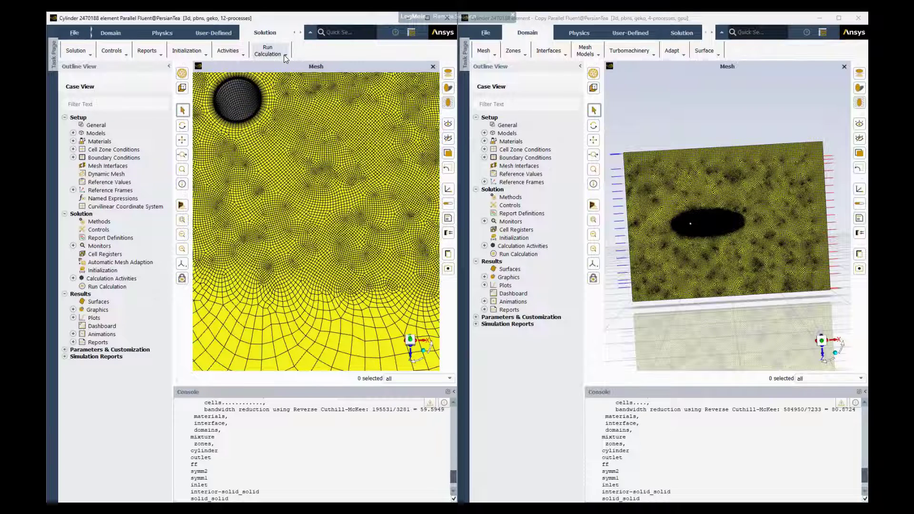
left_click(269, 51)
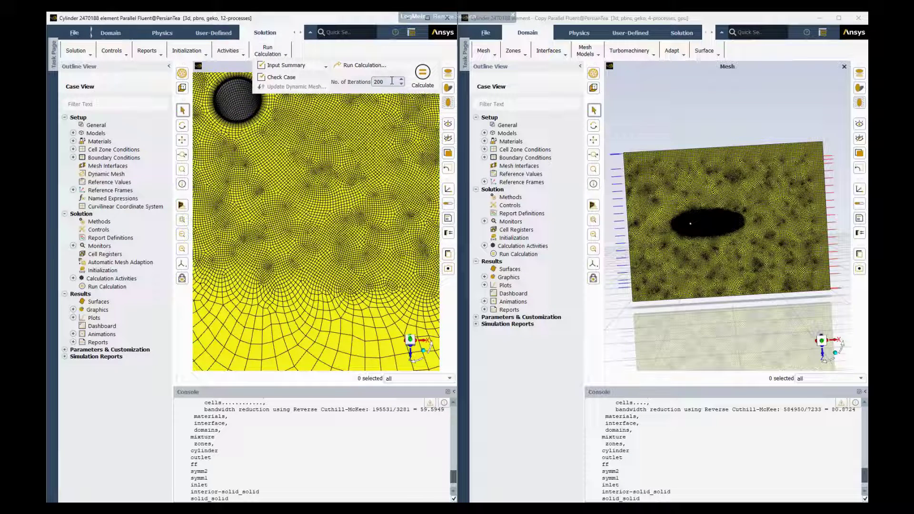
left_click(377, 84)
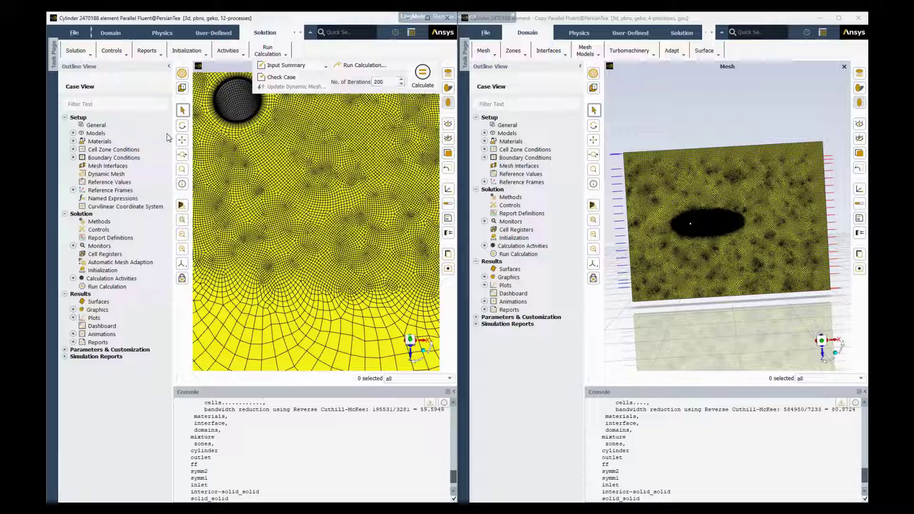
double_click(100, 221)
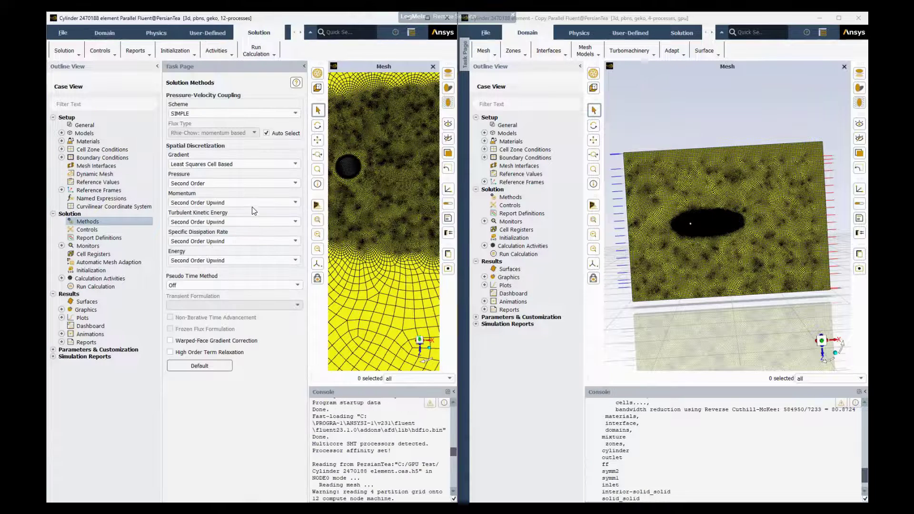
Show the GPU session's Solution Methods (SIMPLE, second-order) and glance at the CPU calculation options
left_click(524, 199)
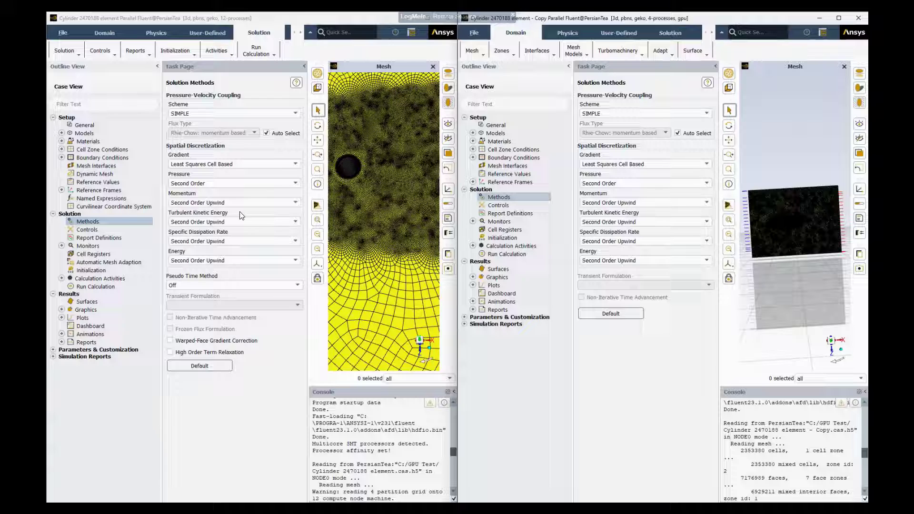
left_click(271, 55)
left_click(336, 101)
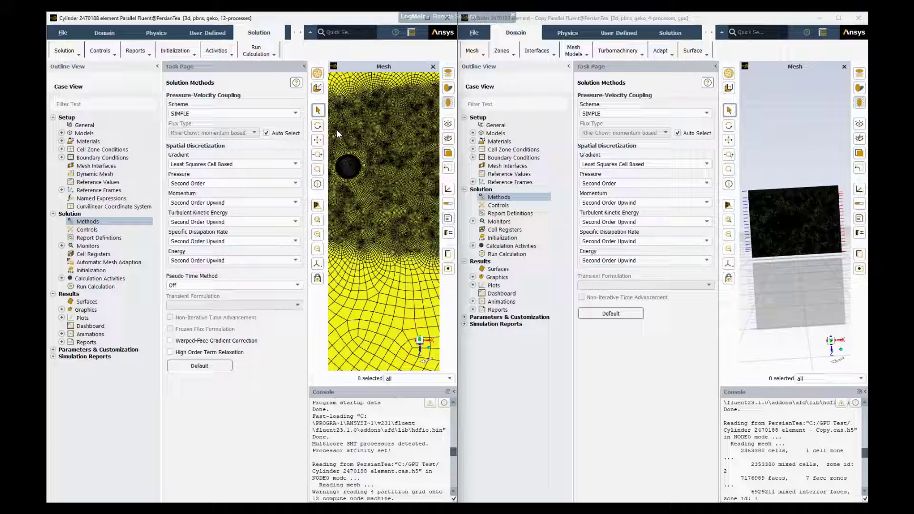
Collapse the CPU session's task page and outline panel so the mesh fills the window
left_click(304, 66)
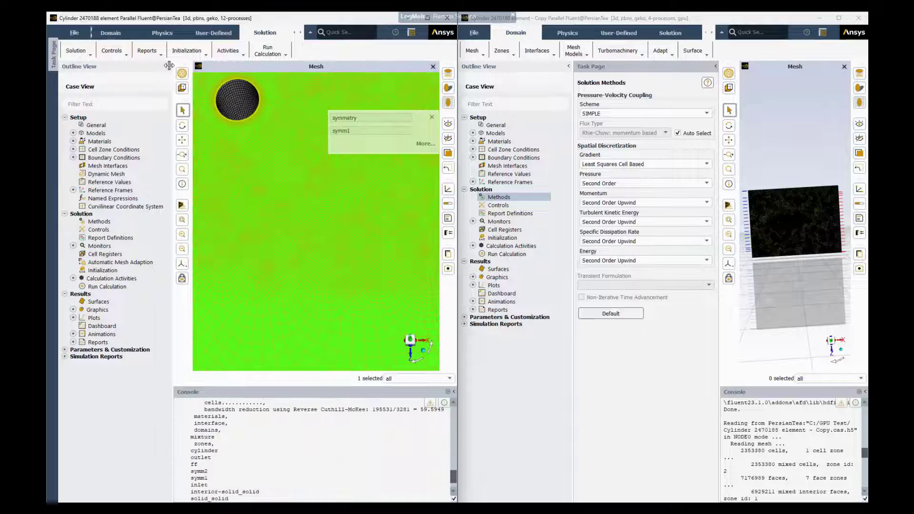
left_click(169, 67)
left_click(278, 55)
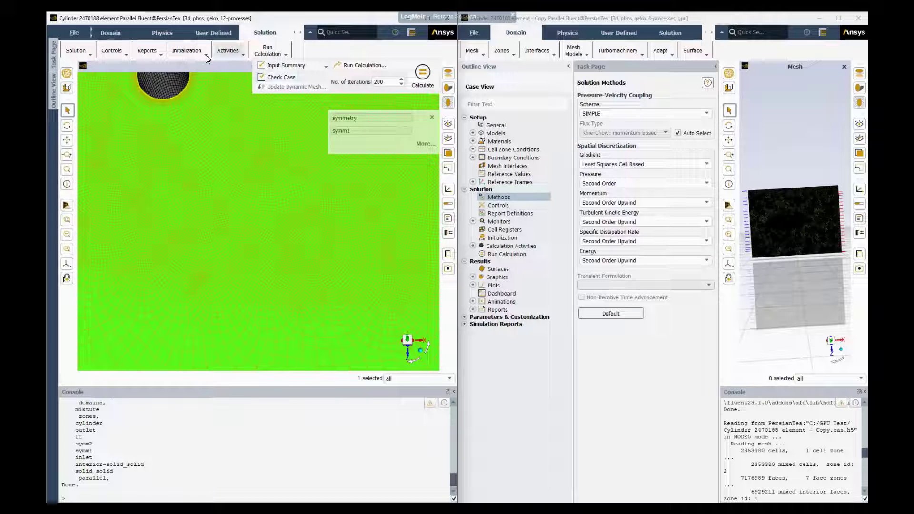
left_click(91, 57)
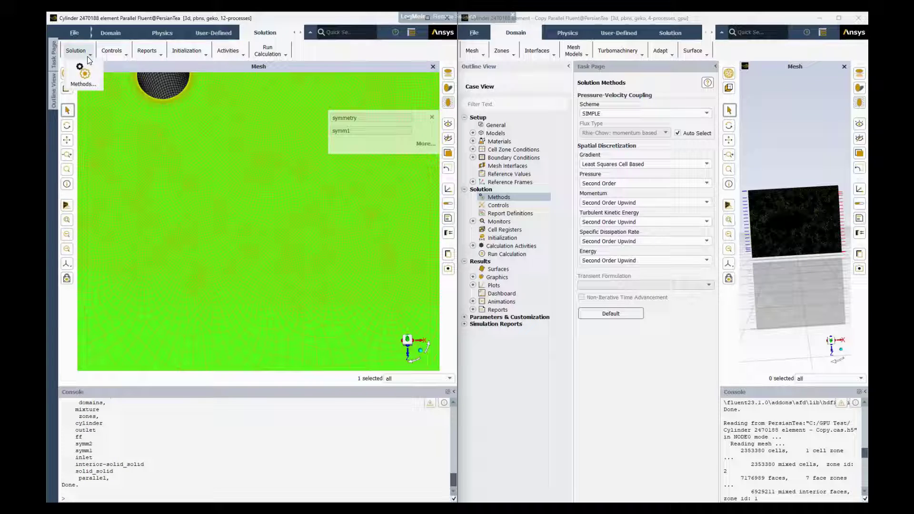
left_click(269, 47)
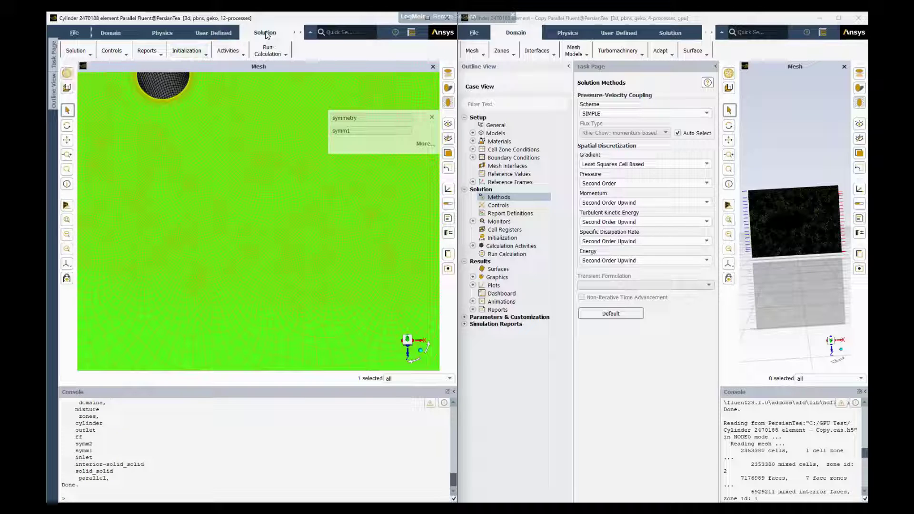
Start the CPU session's 200-iteration calculation, agreeing to initialize the solution first
left_click(277, 53)
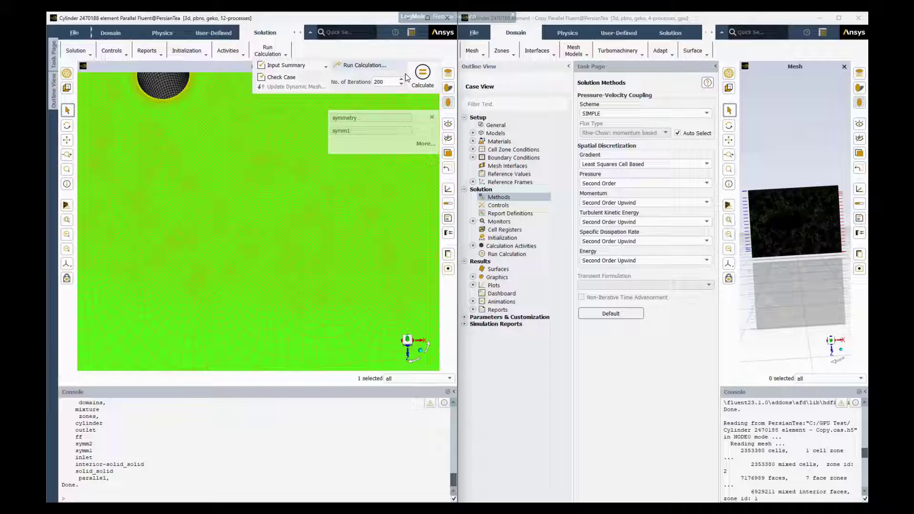
left_click(422, 78)
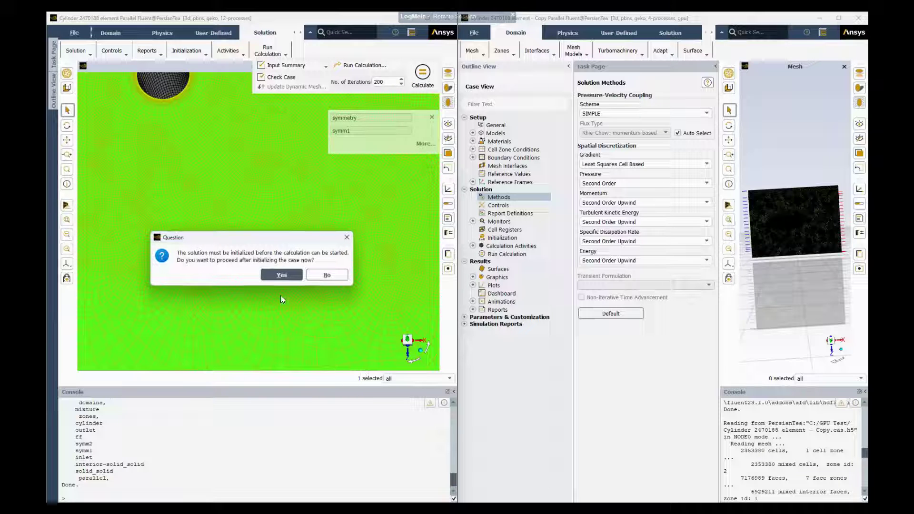
left_click(281, 275)
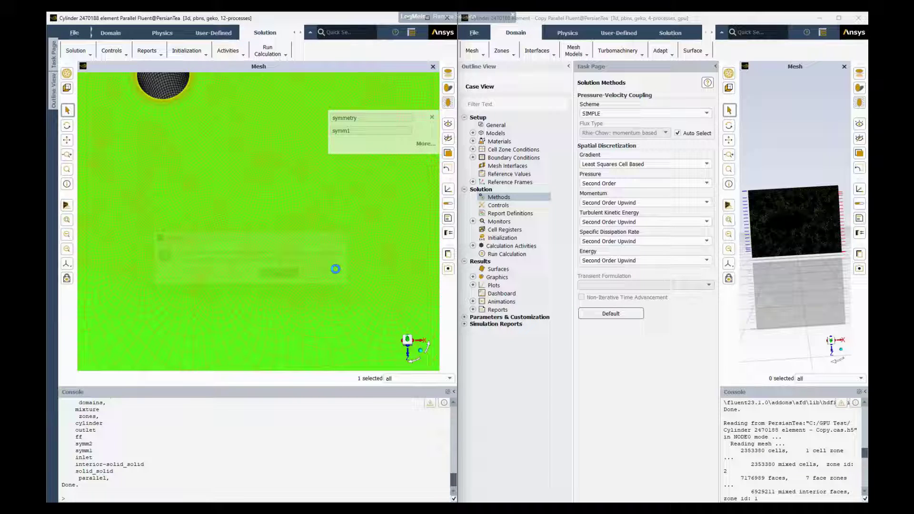
Launch the GPU session's 200-iteration calculation from Run Calculation and collapse its outline panel
left_click(670, 32)
left_click(685, 56)
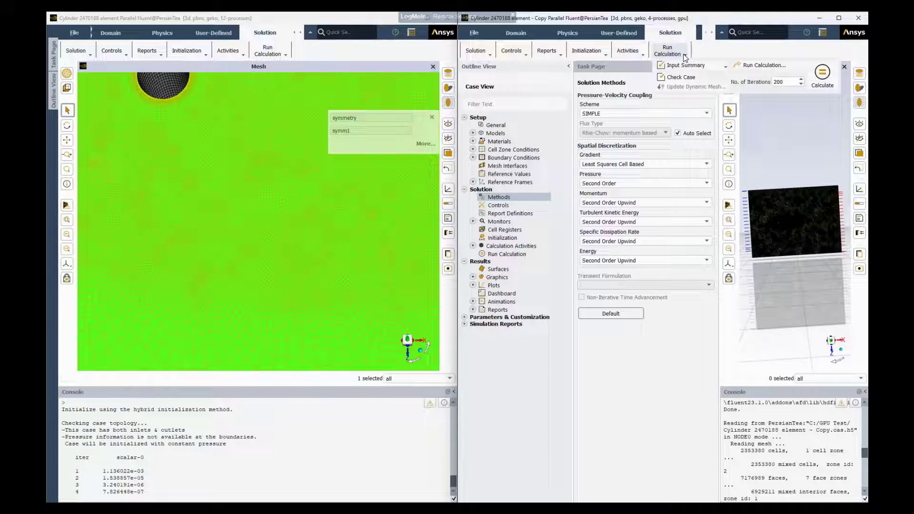
left_click(823, 76)
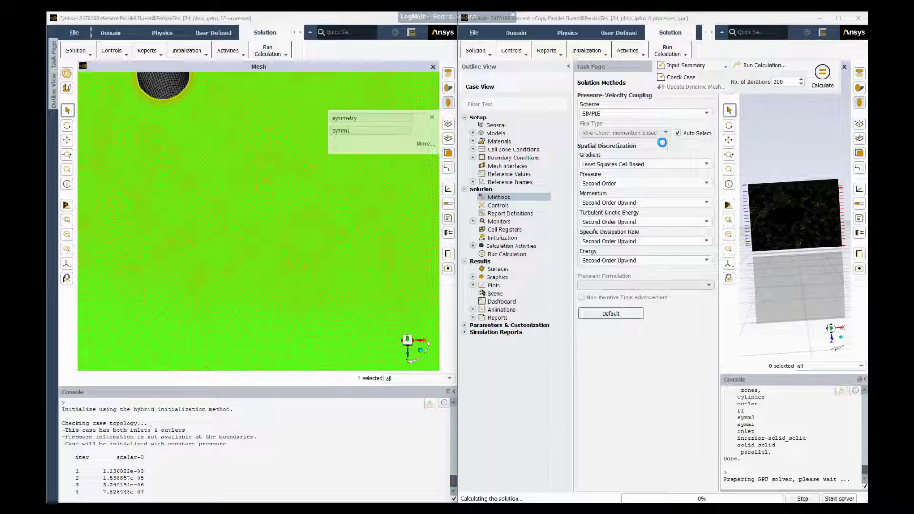
left_click(569, 67)
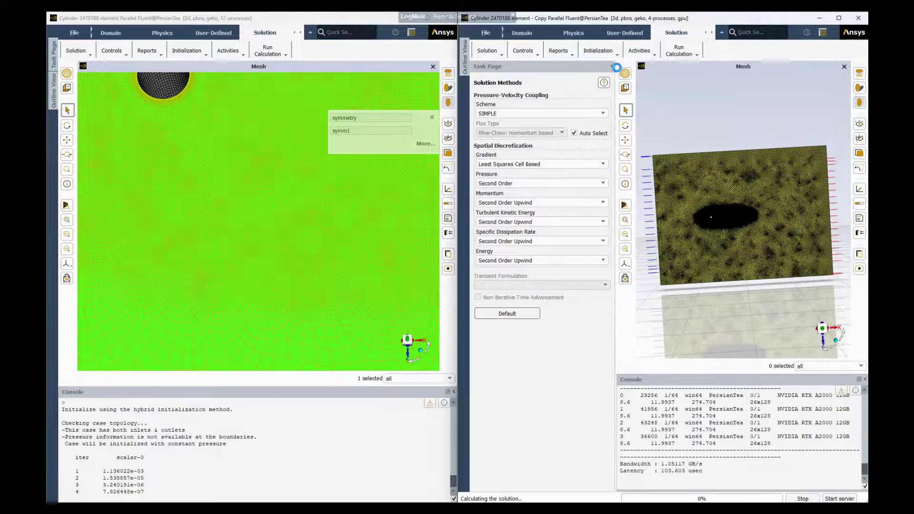
Collapse the GPU session's task page, then bring up the taskbar menu offering Task Manager
left_click(612, 67)
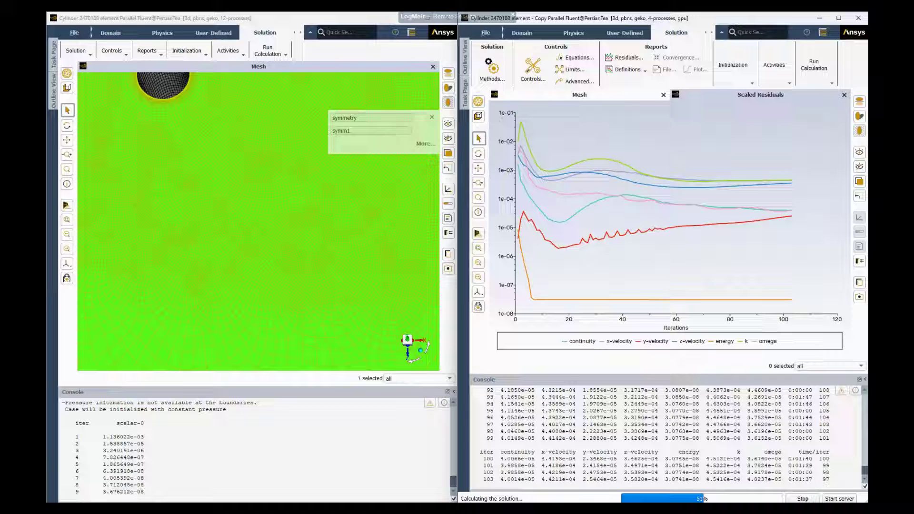
right_click(628, 508)
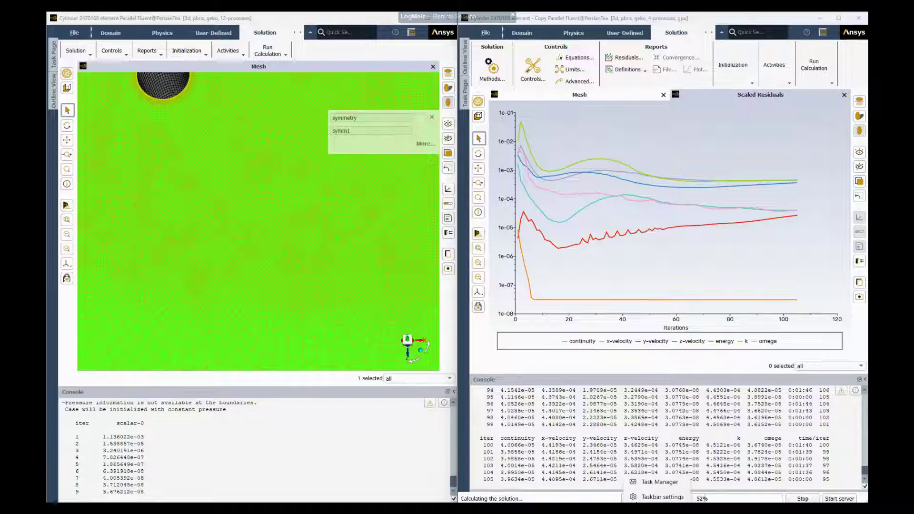
Compare CPU and GPU 0 load on Task Manager's Performance page, then close it
left_click(649, 482)
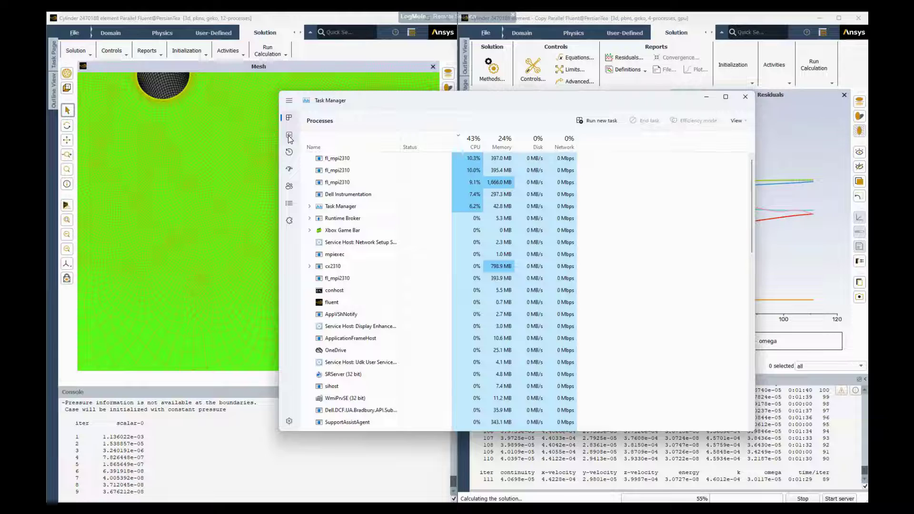
left_click(289, 137)
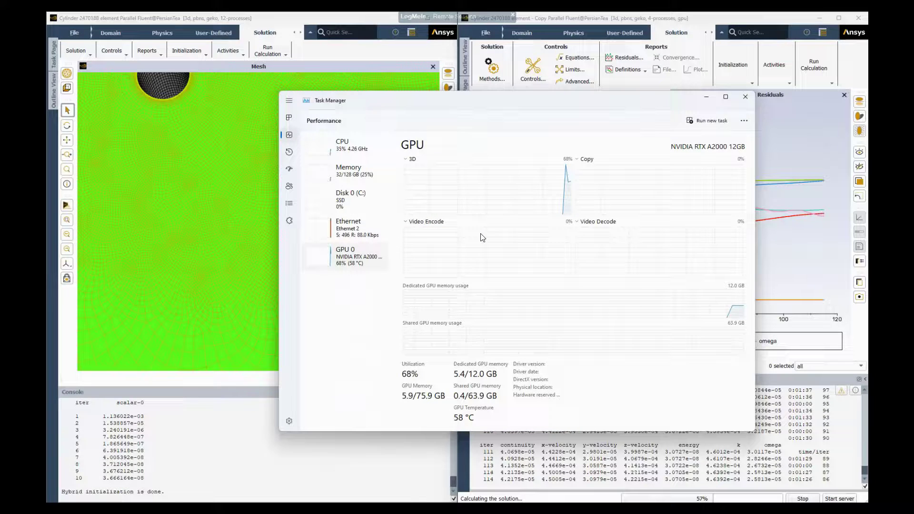
left_click(352, 150)
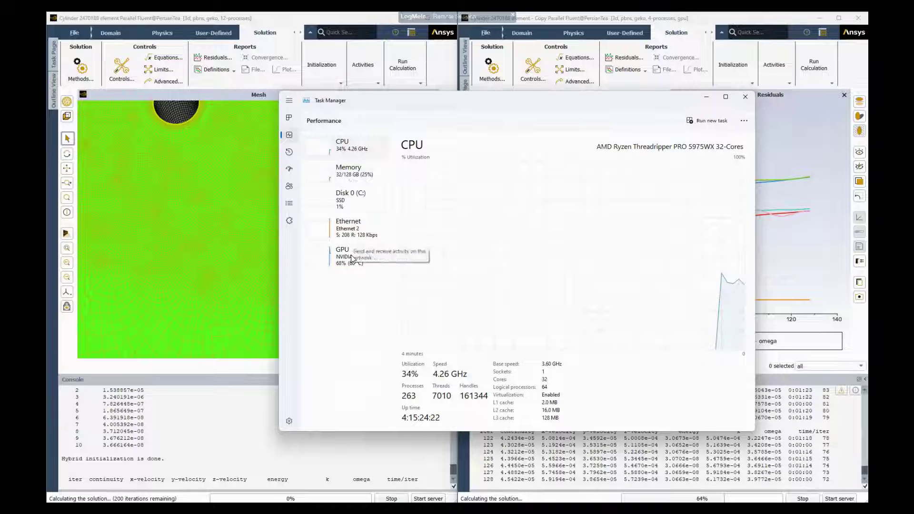
left_click(361, 263)
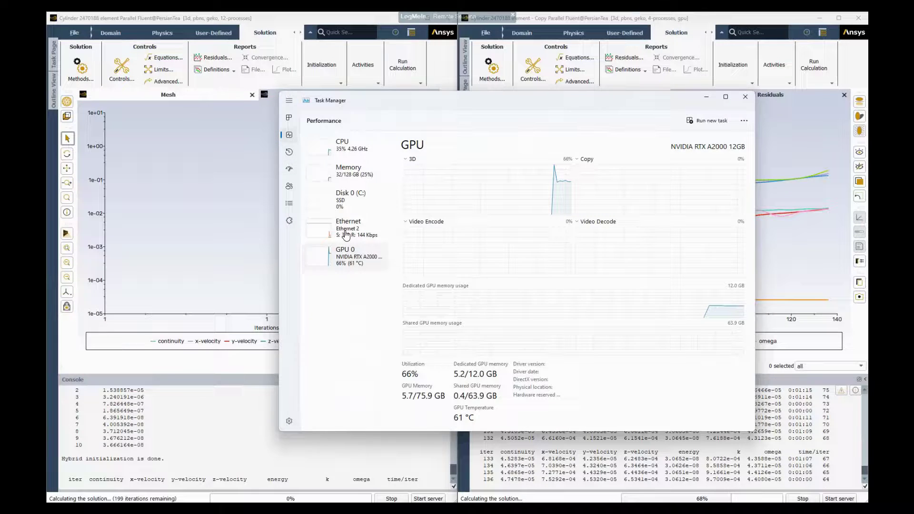
left_click(341, 151)
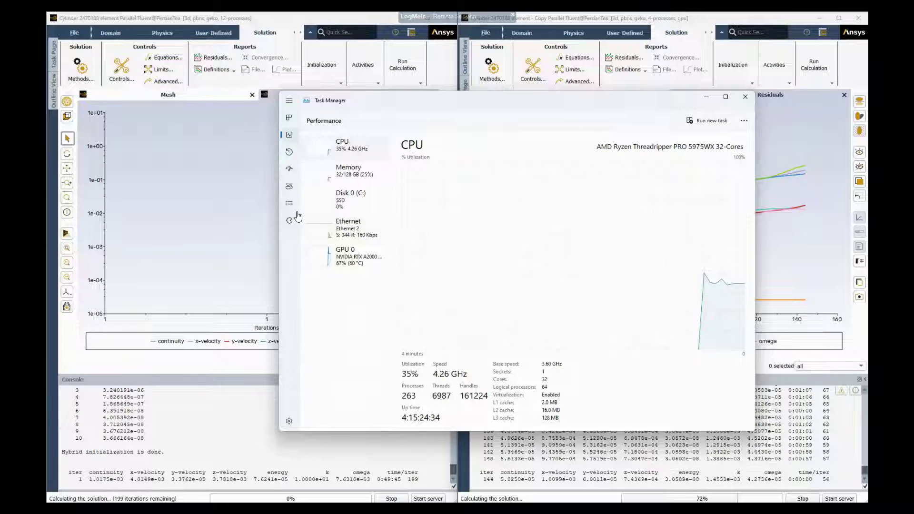
left_click(356, 263)
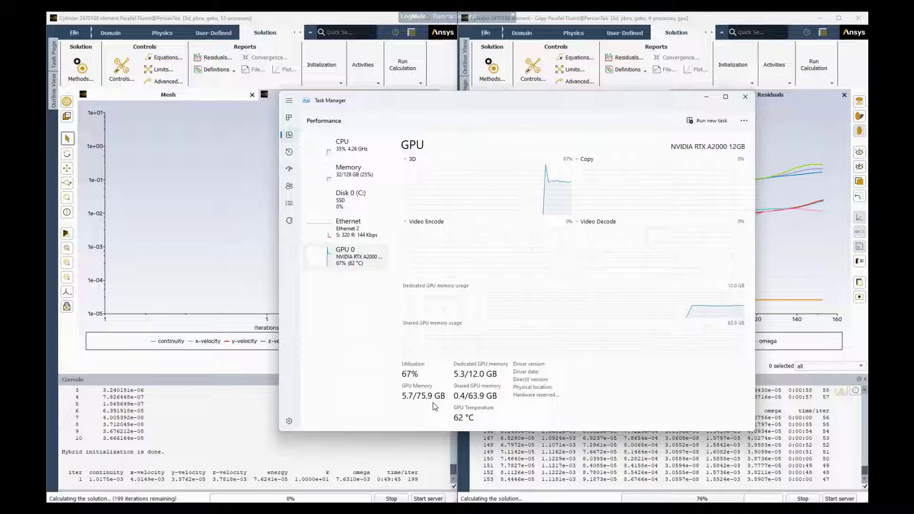
left_click(745, 97)
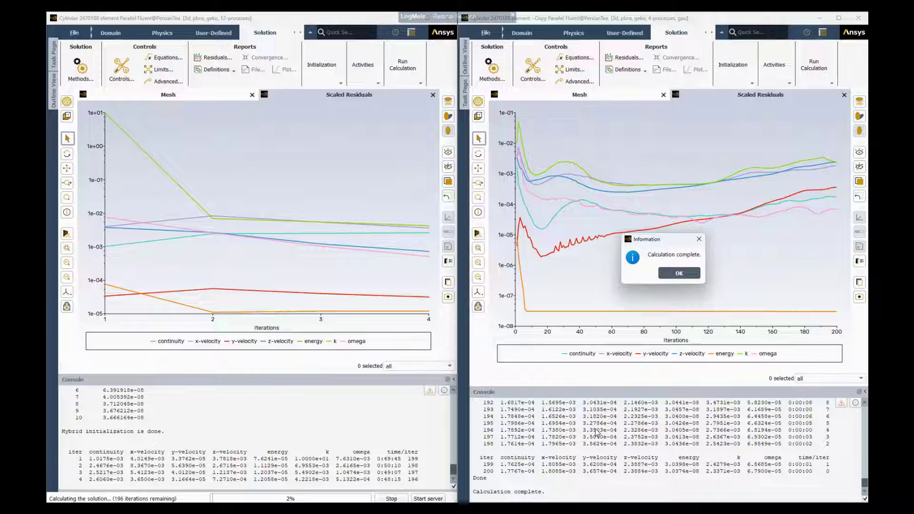
Dismiss the GPU run's 'Calculation complete' Information dialog with OK
left_click(679, 273)
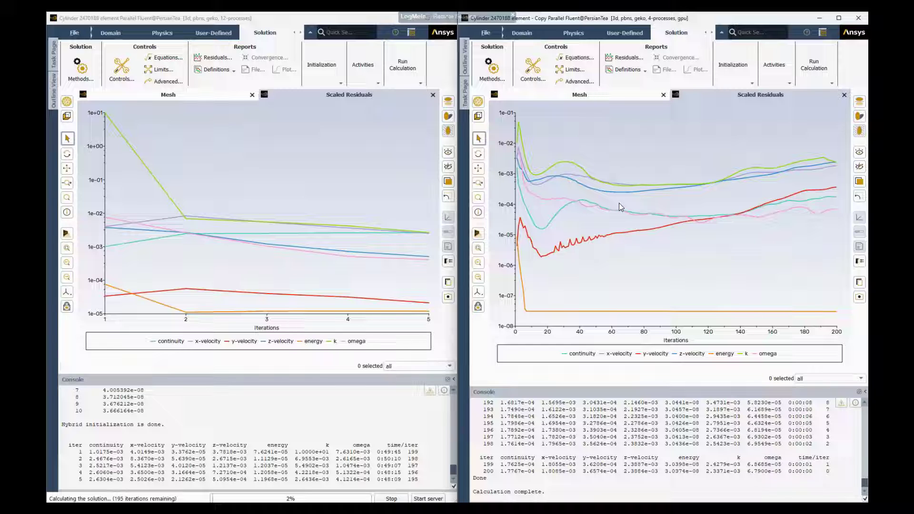
mouse_move(615, 186)
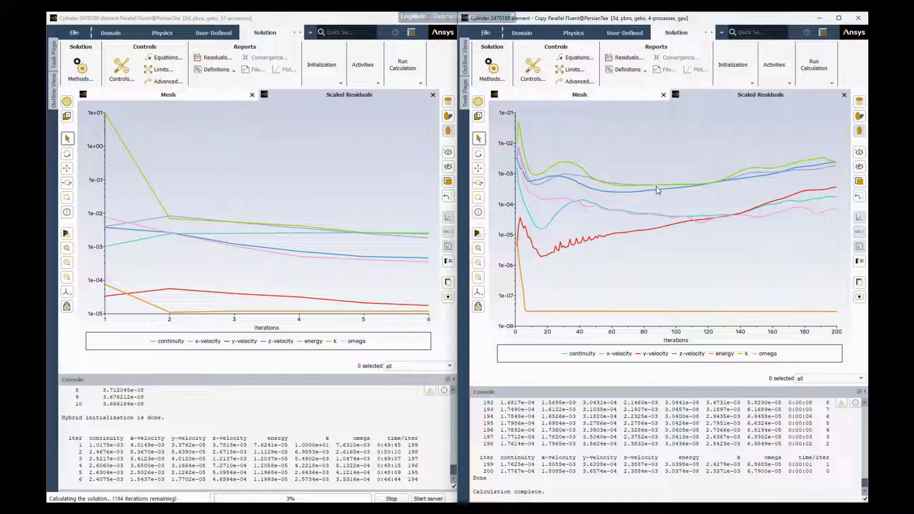
Create a new contour plot from the Results tab's Graphics > Contours options
left_click(713, 33)
left_click(685, 33)
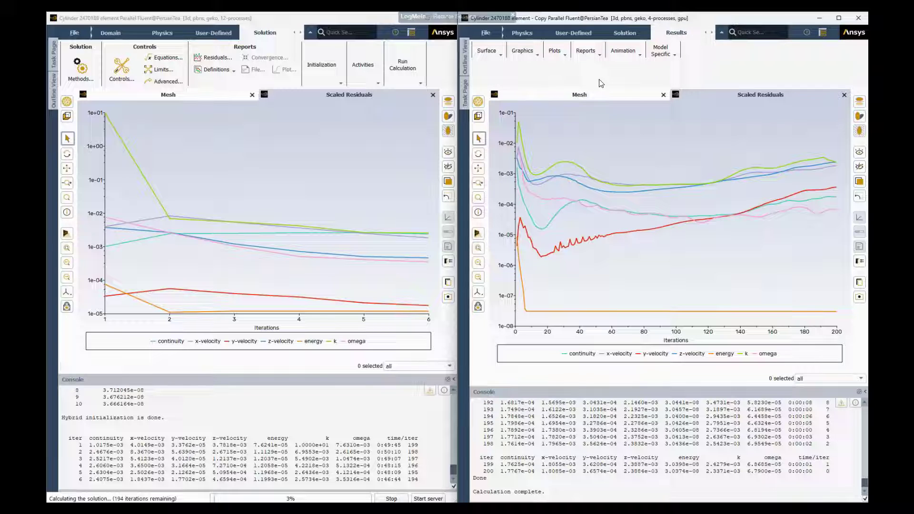
left_click(486, 50)
left_click(523, 50)
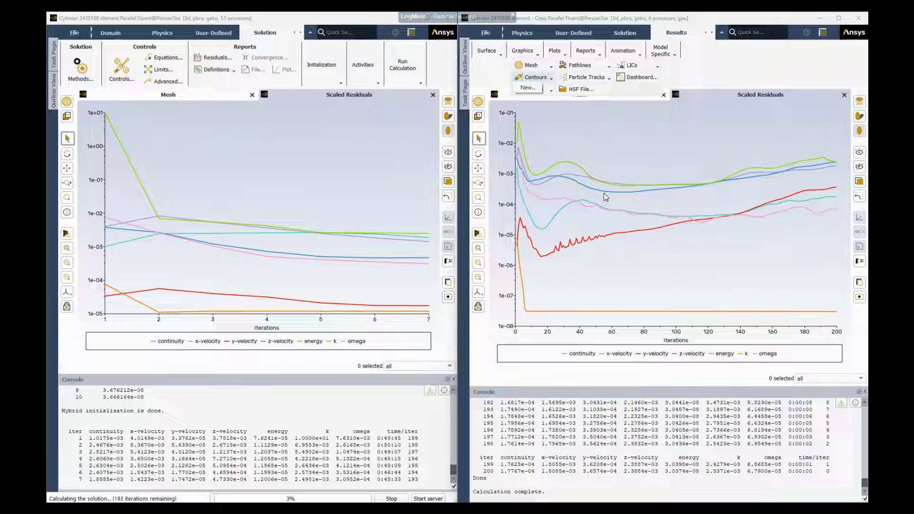
left_click(551, 77)
left_click(537, 89)
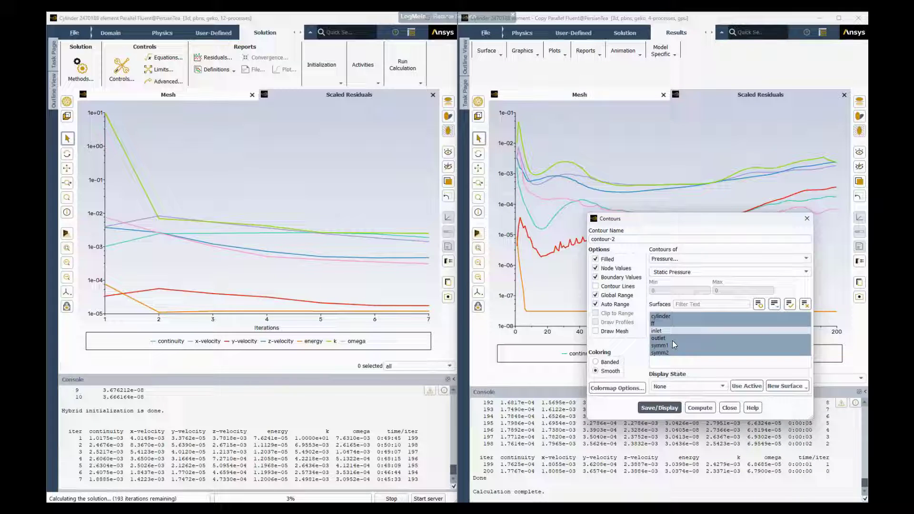
Display static pressure on only symm1 and symm2, then move the dialog aside
left_click(805, 304)
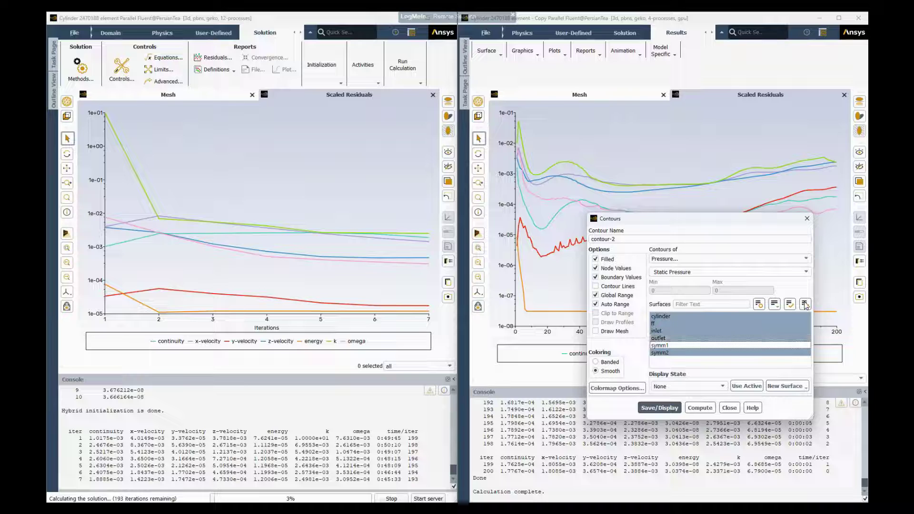
left_click(688, 346)
left_click(687, 353, "shift")
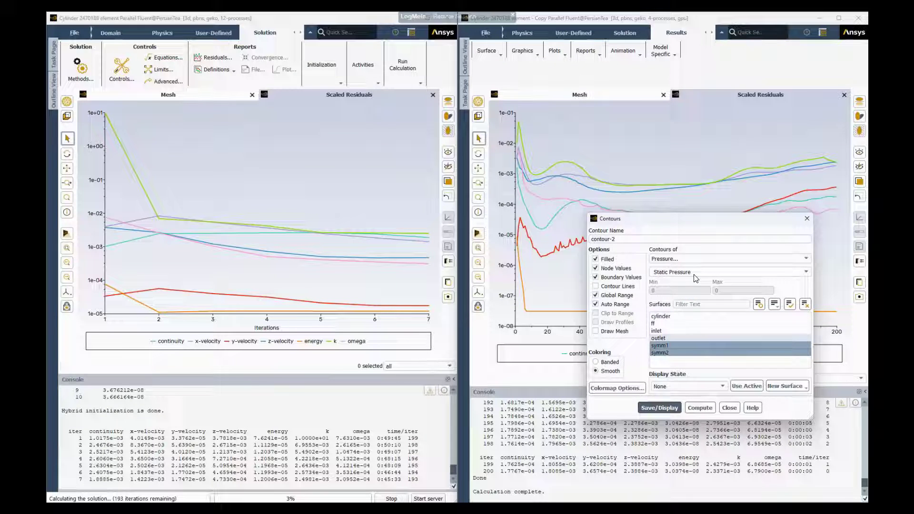
left_click(677, 405)
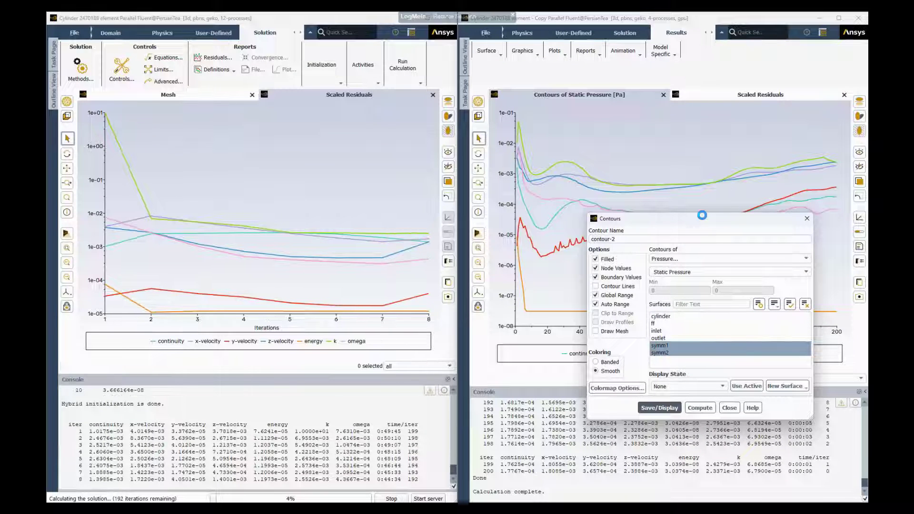
left_click_drag(702, 218, 240, 191)
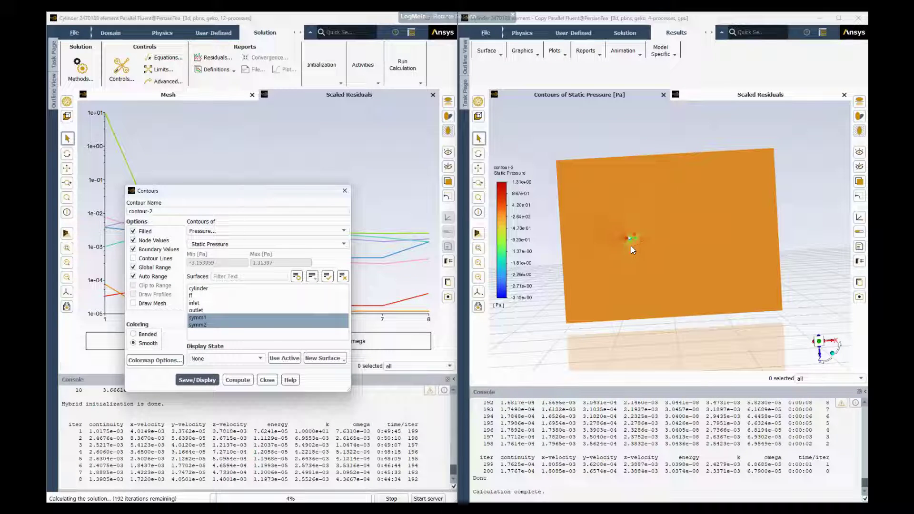
Change the contour field to Velocity Magnitude and redisplay it on symm1 and symm2
scroll(631, 241, "up", 5)
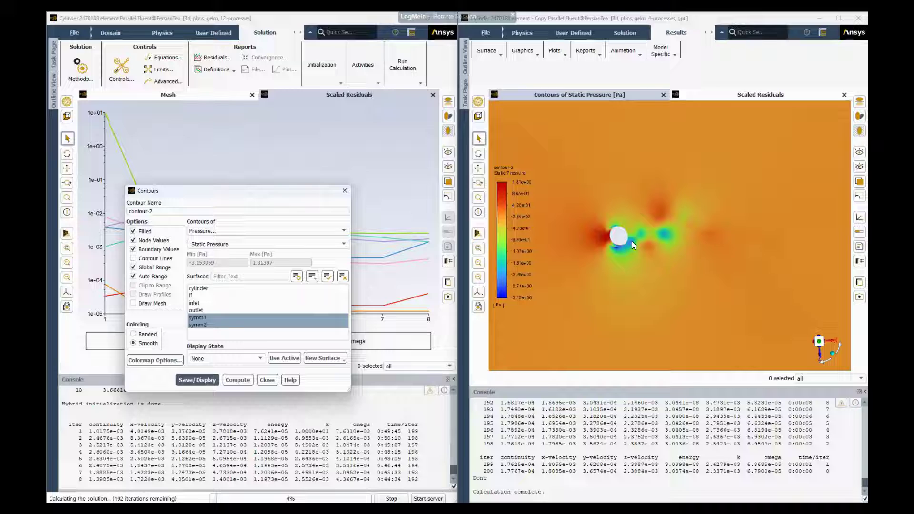
left_click(640, 239)
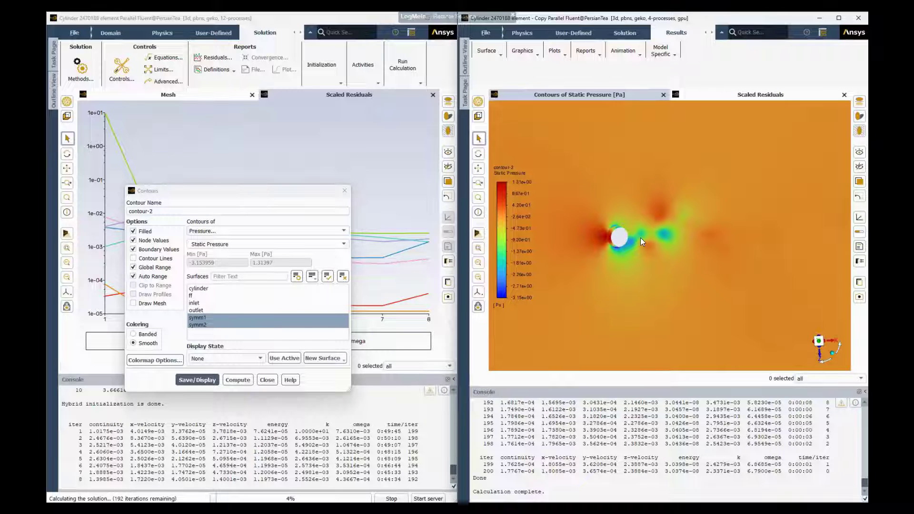
left_click_drag(642, 238, 644, 239)
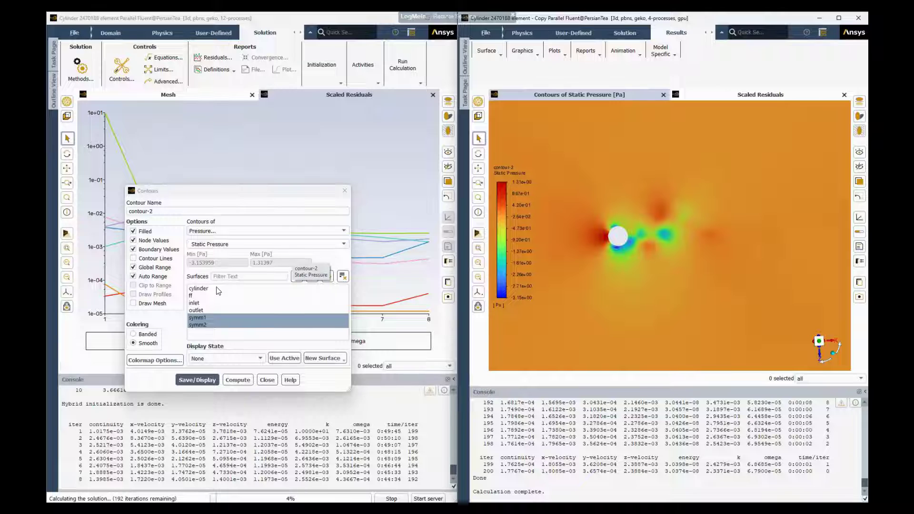
left_click(247, 232)
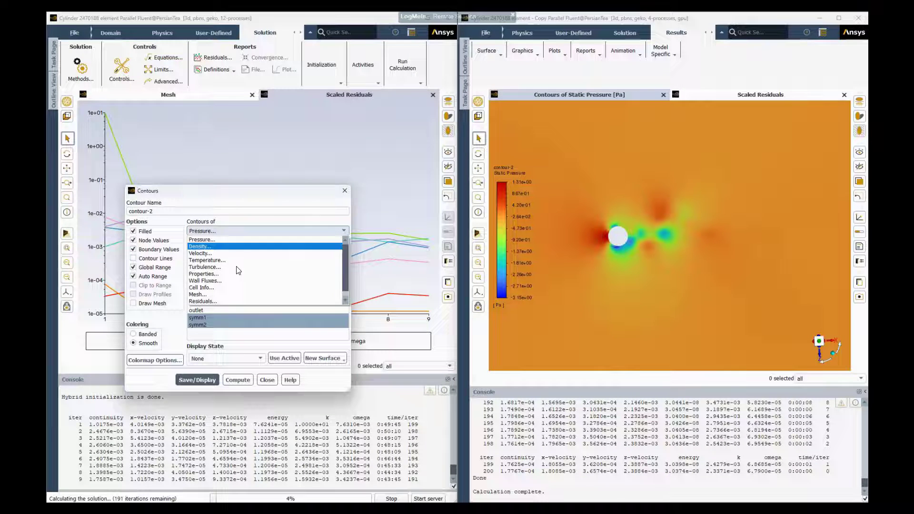
left_click(222, 253)
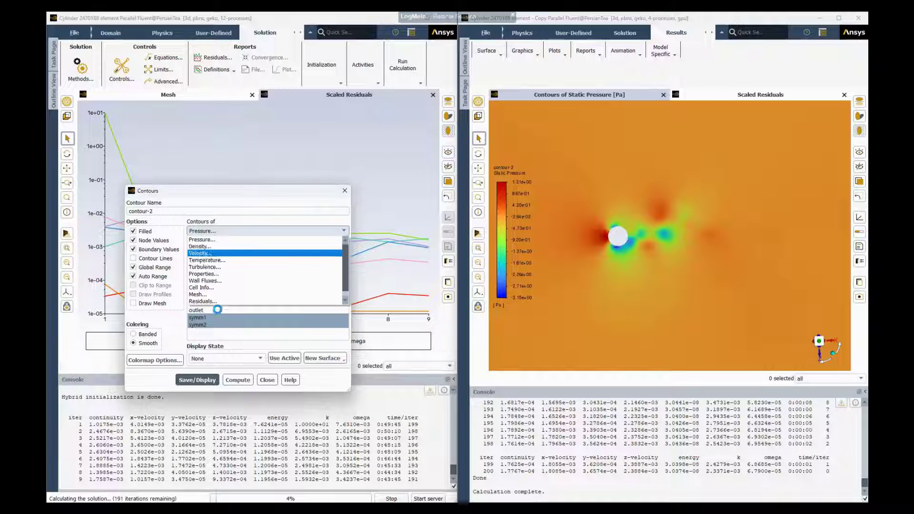
left_click(203, 383)
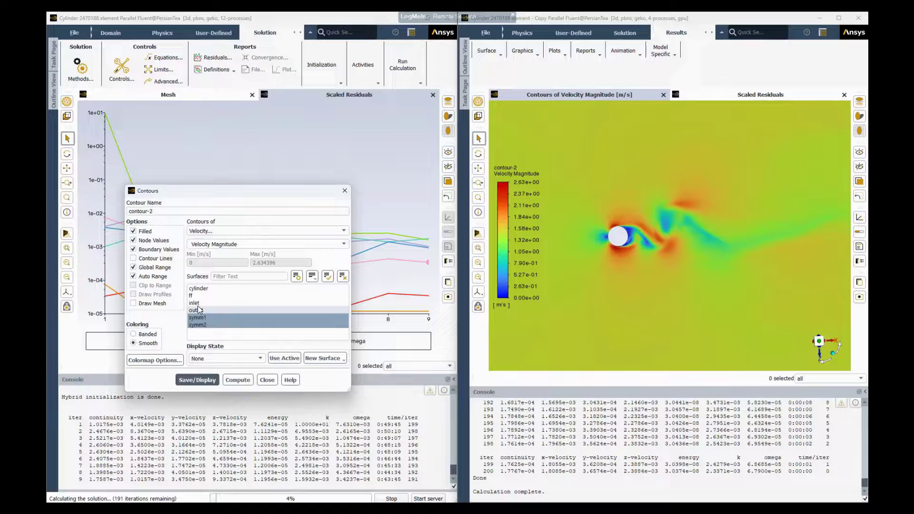
Redisplay the velocity contour with Banded colouring, then close the Contours dialog
left_click(134, 334)
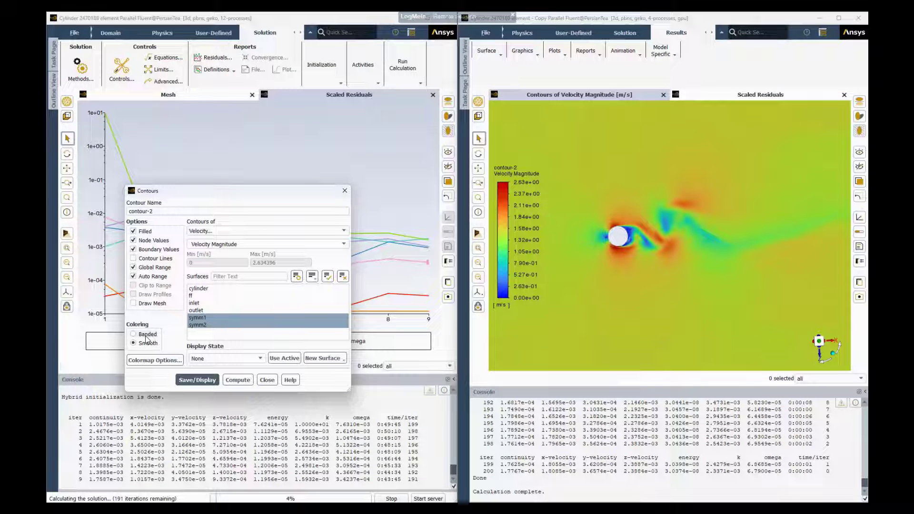
left_click(200, 380)
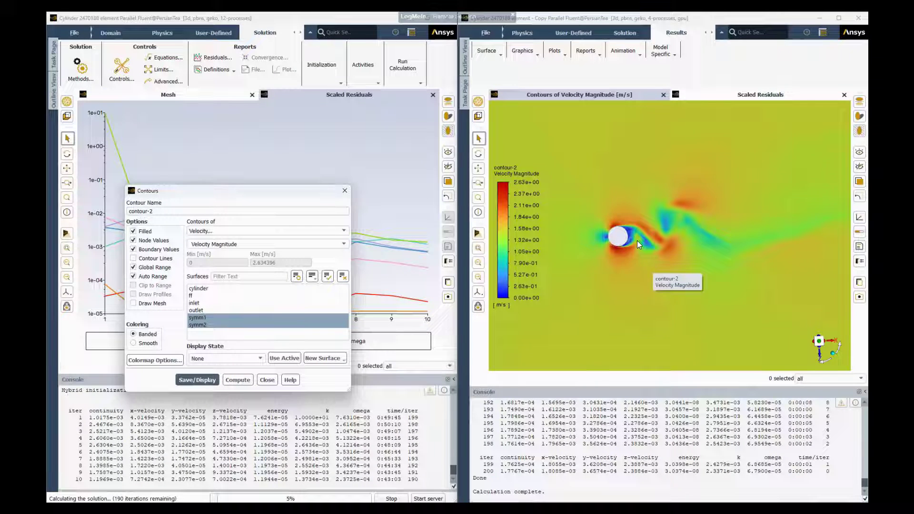
scroll(636, 240, "up", 4)
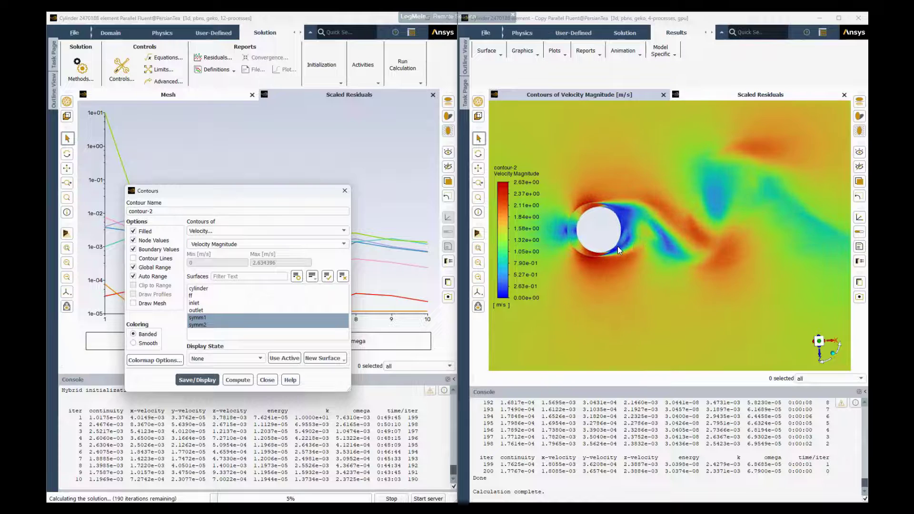
scroll(618, 244, "down", 1)
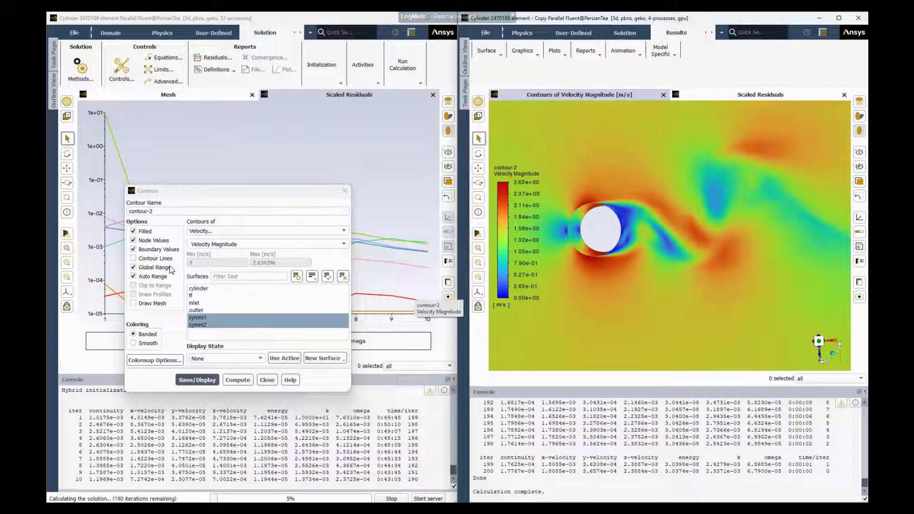
left_click(267, 380)
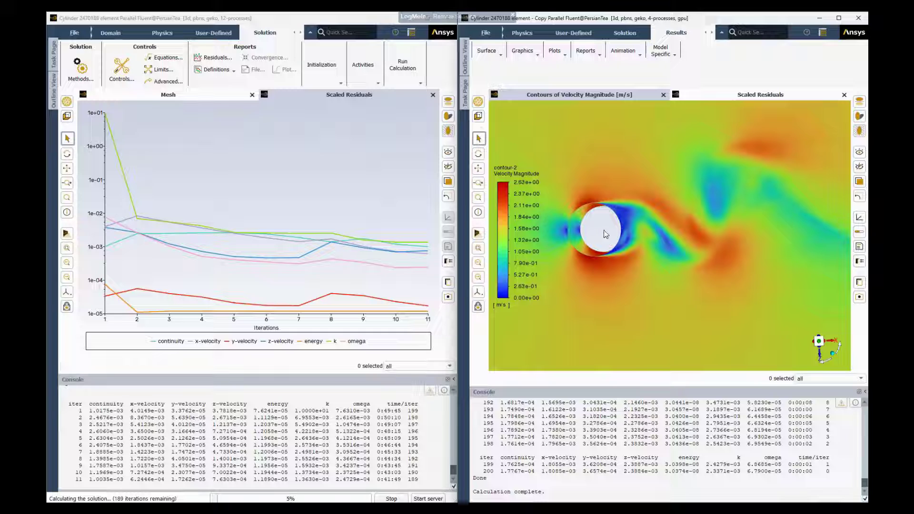
mouse_move(633, 236)
left_mouse_down()
mouse_move(643, 239)
mouse_move(636, 233)
left_mouse_up()
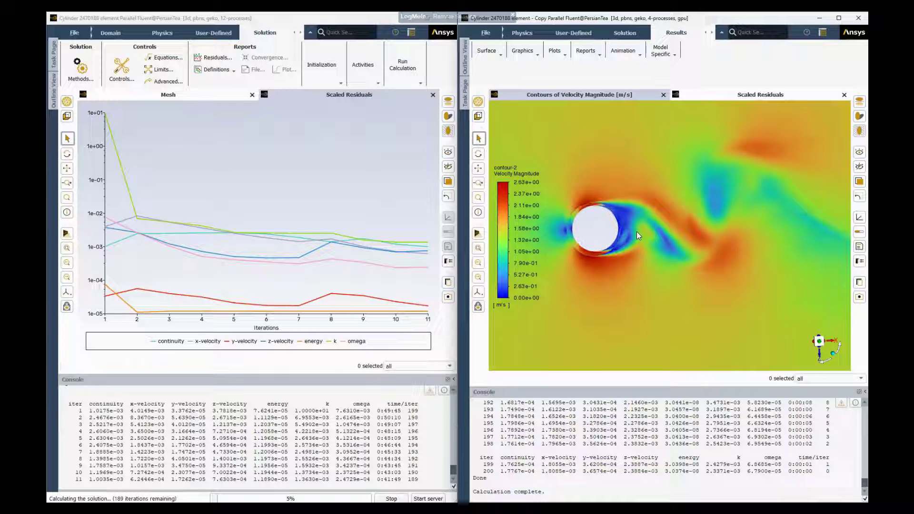